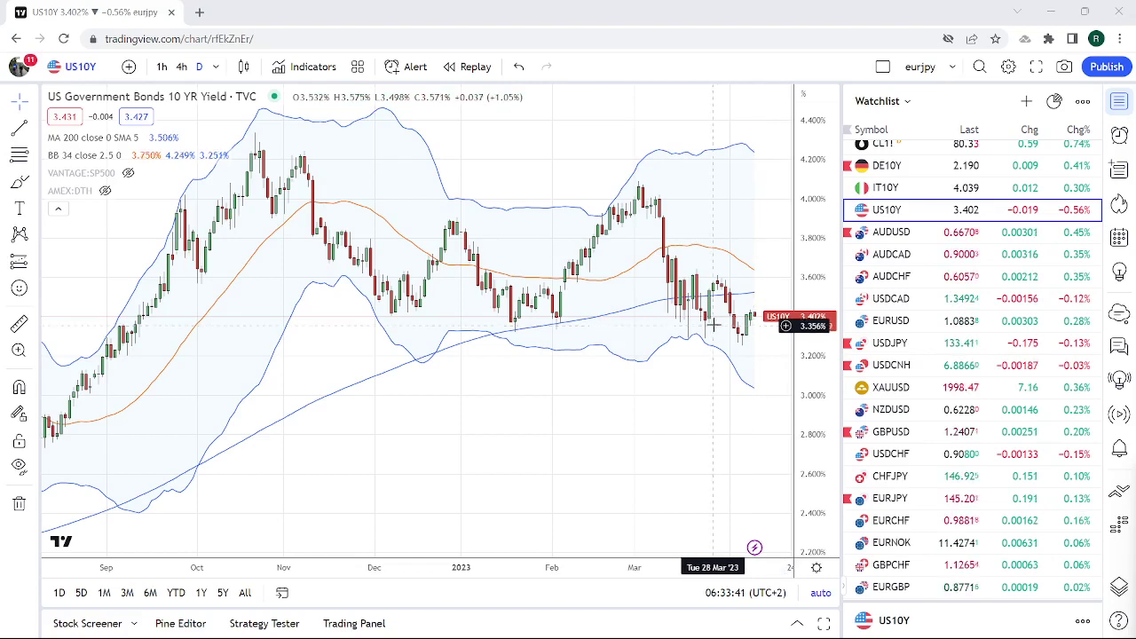
Step: Load the USDJPY daily chart from the watchlist, trading near 133.42
scroll(996, 399, up, 1)
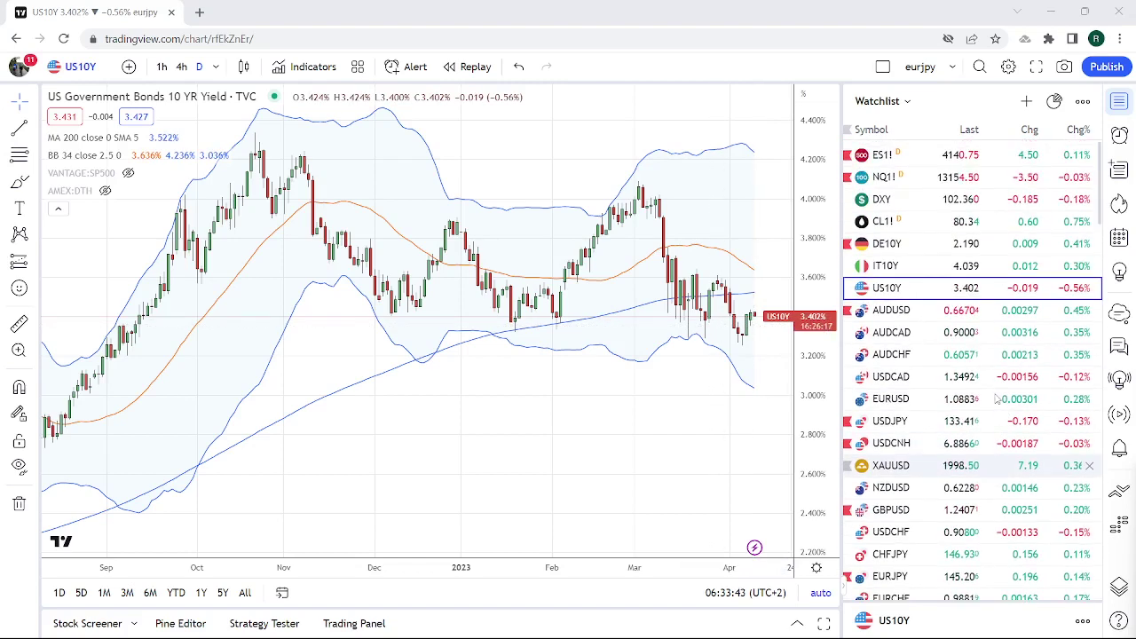
scroll(996, 399, down, 1)
scroll(996, 398, up, 1)
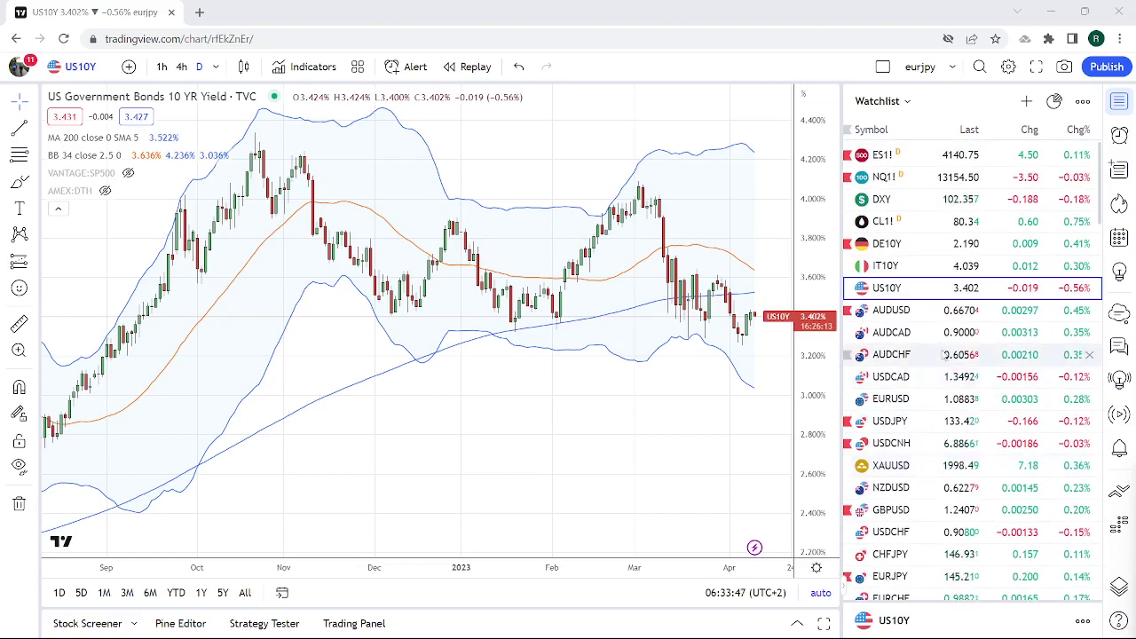
scroll(996, 399, down, 2)
click(890, 273)
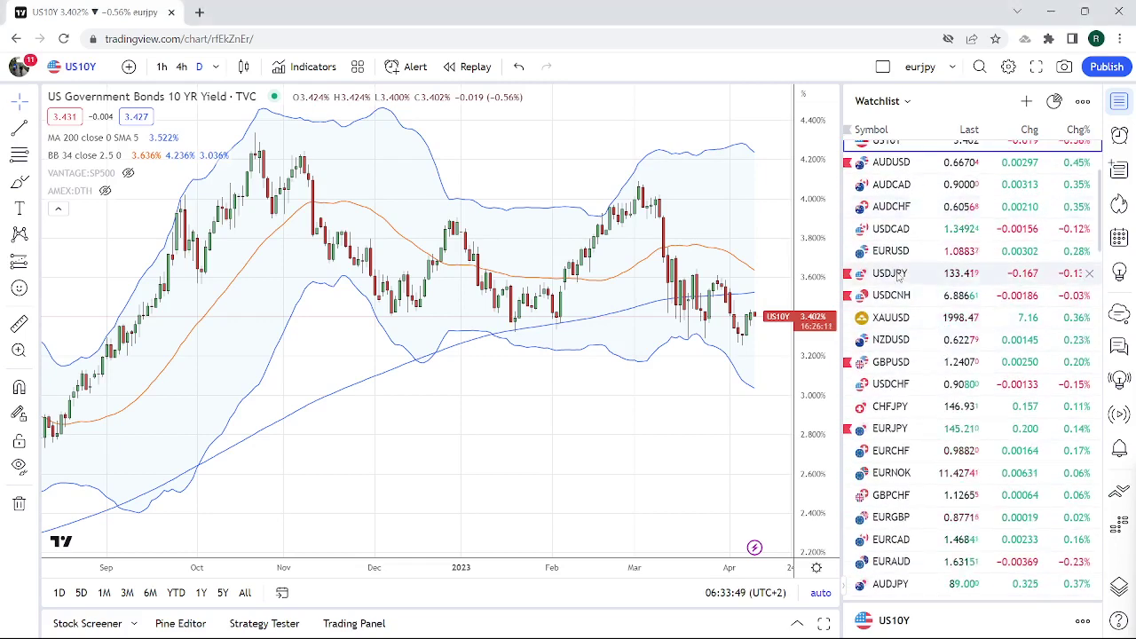
scroll(497, 432, up, 2)
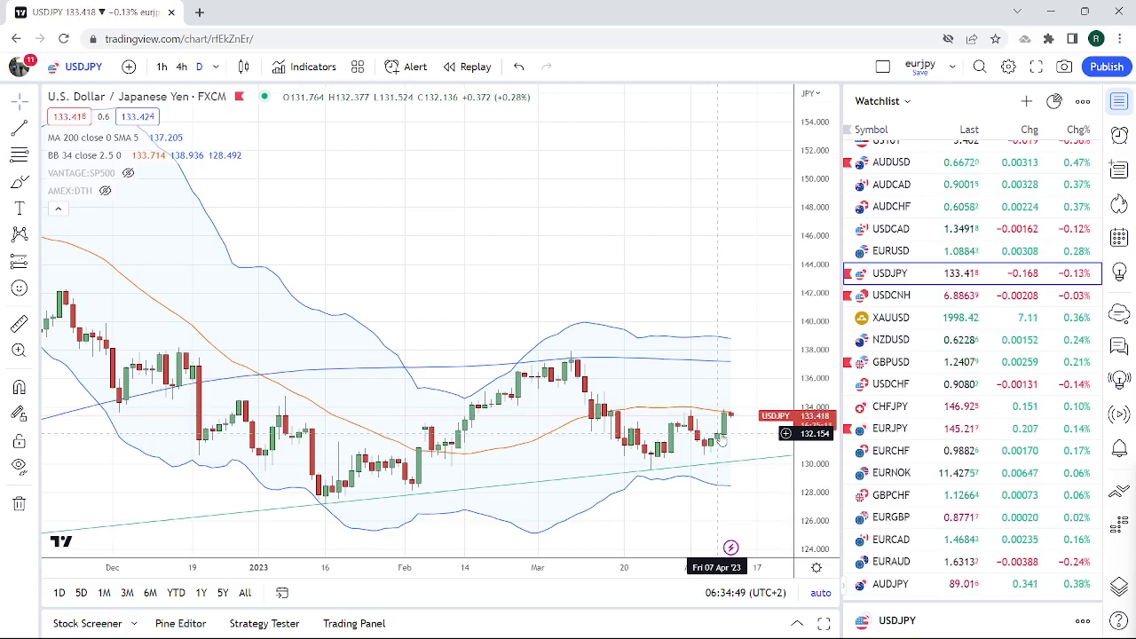
Step: Switch the chart to gold (XAUUSD), trading near 1998
click(948, 318)
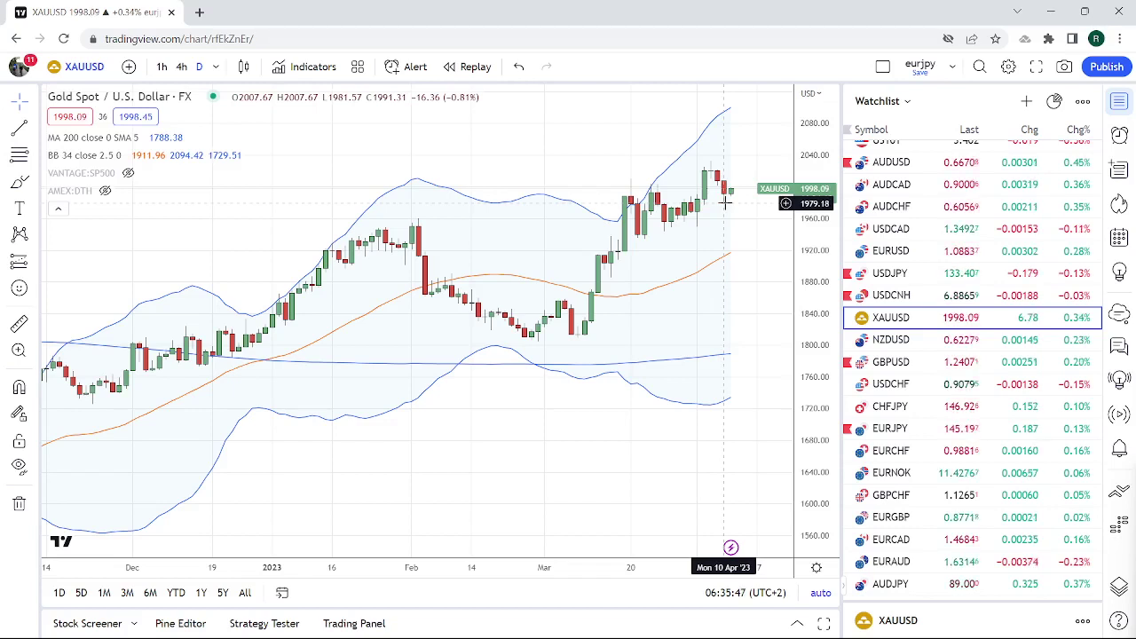
Step: Search for XAGUSD and load the OANDA silver daily chart, near 24.93
click(105, 69)
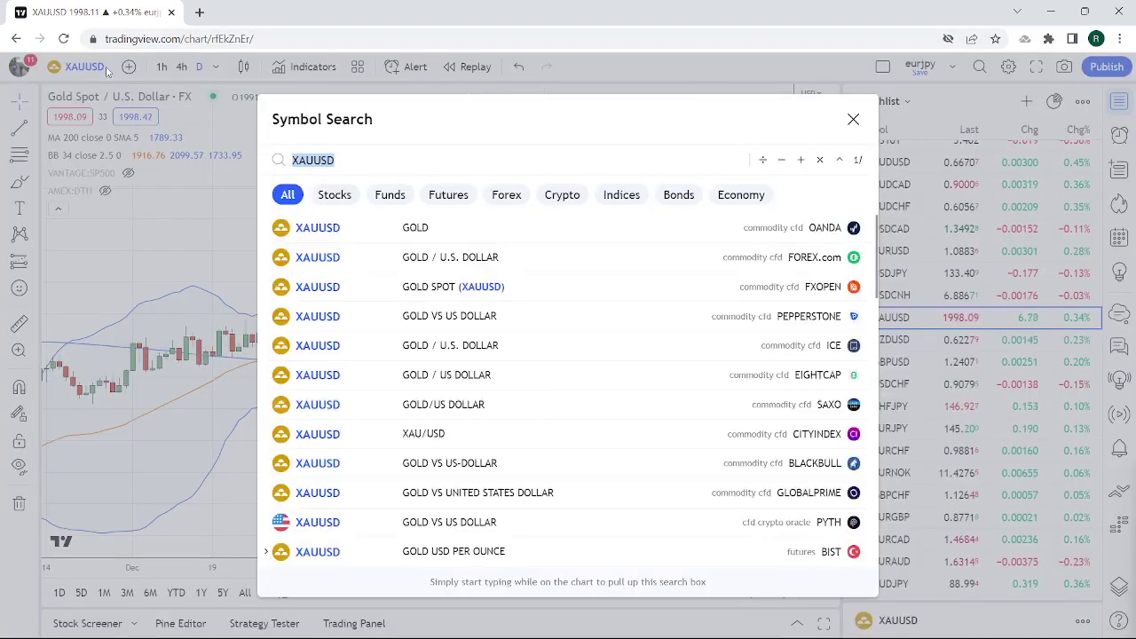
text(XAG)
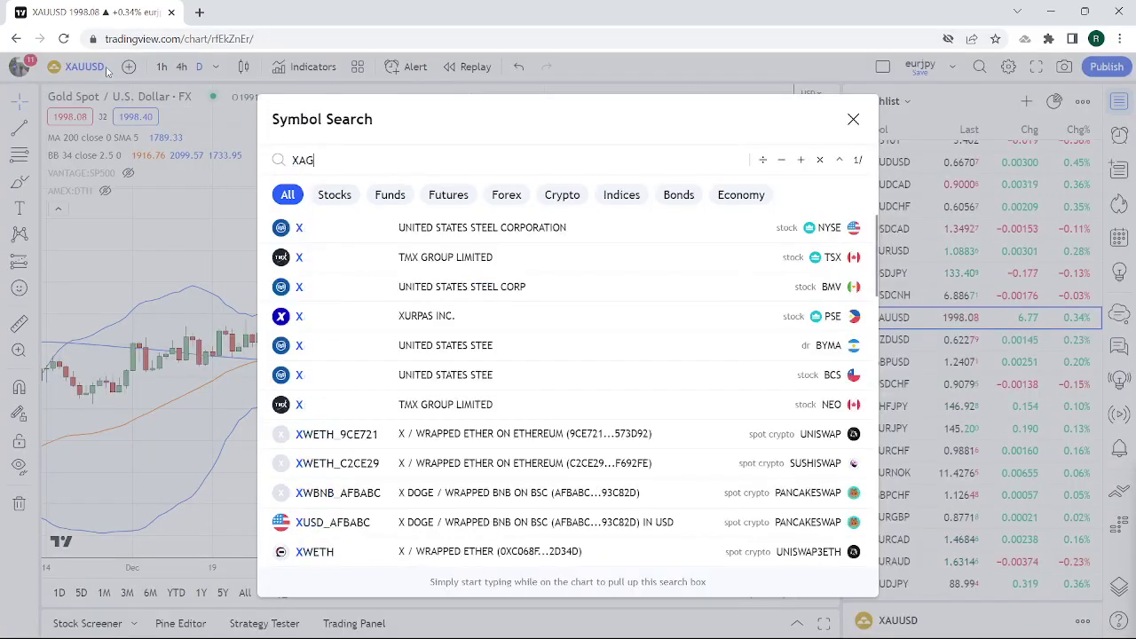
text(USD)
key(Return)
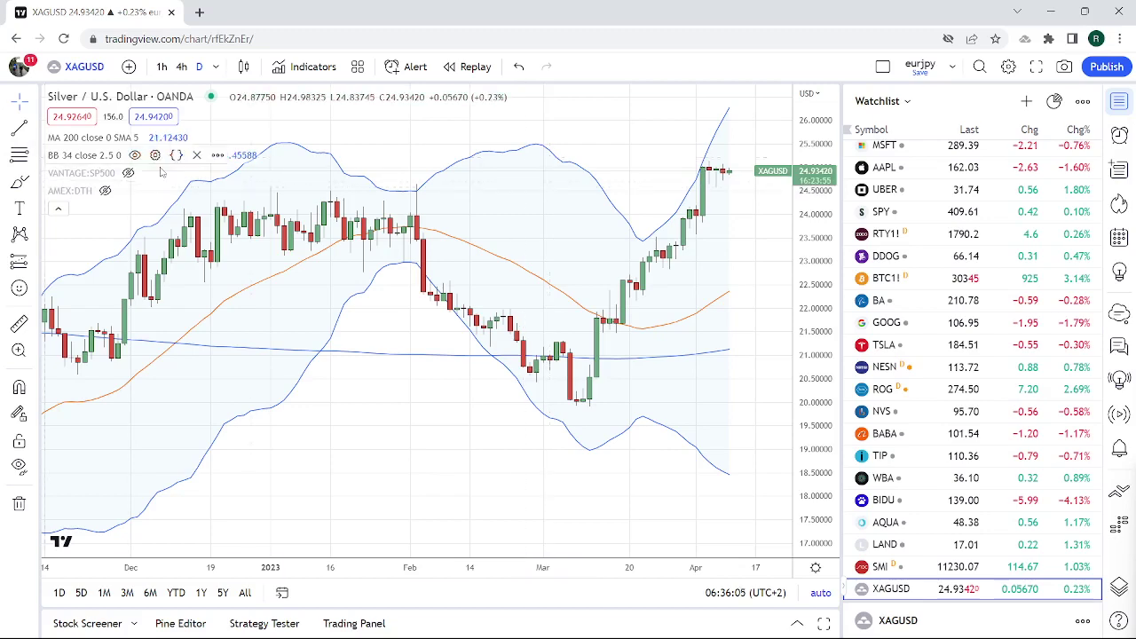
scroll(1034, 369, up, 5)
scroll(1034, 369, up, 5)
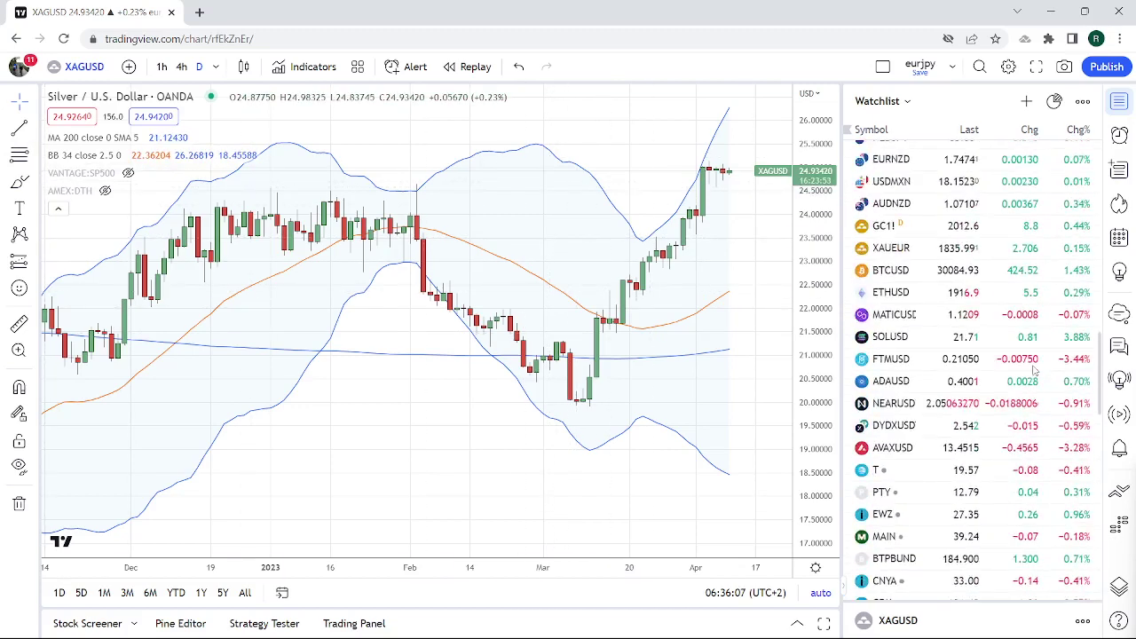
scroll(1034, 369, up, 2)
scroll(1034, 369, up, 4)
scroll(1034, 370, up, 2)
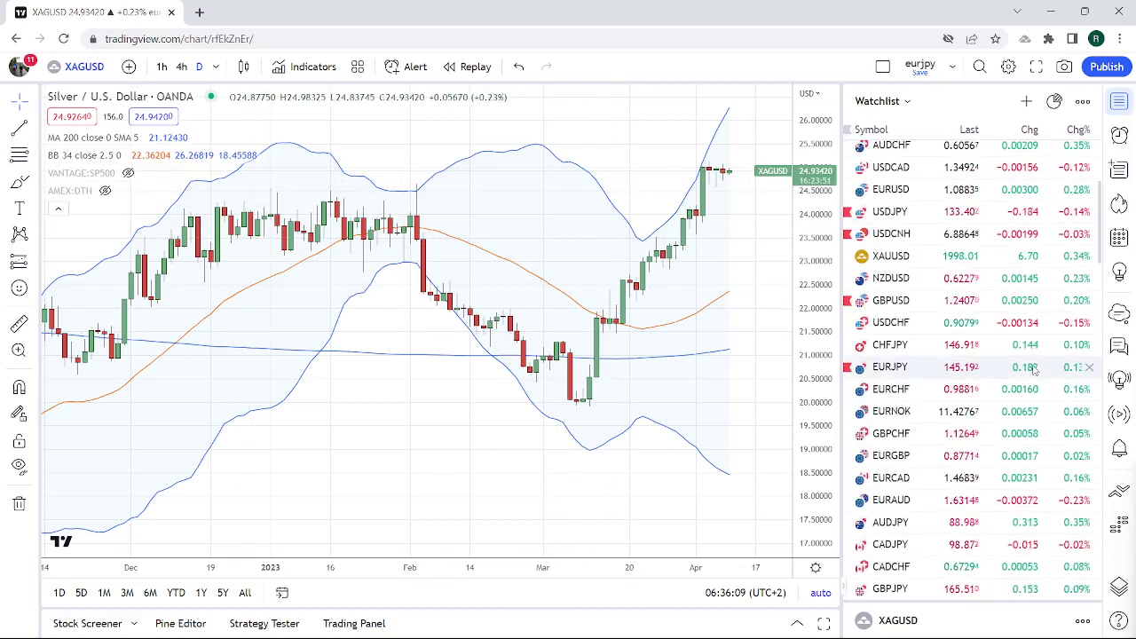
scroll(1034, 369, up, 2)
scroll(1033, 369, up, 1)
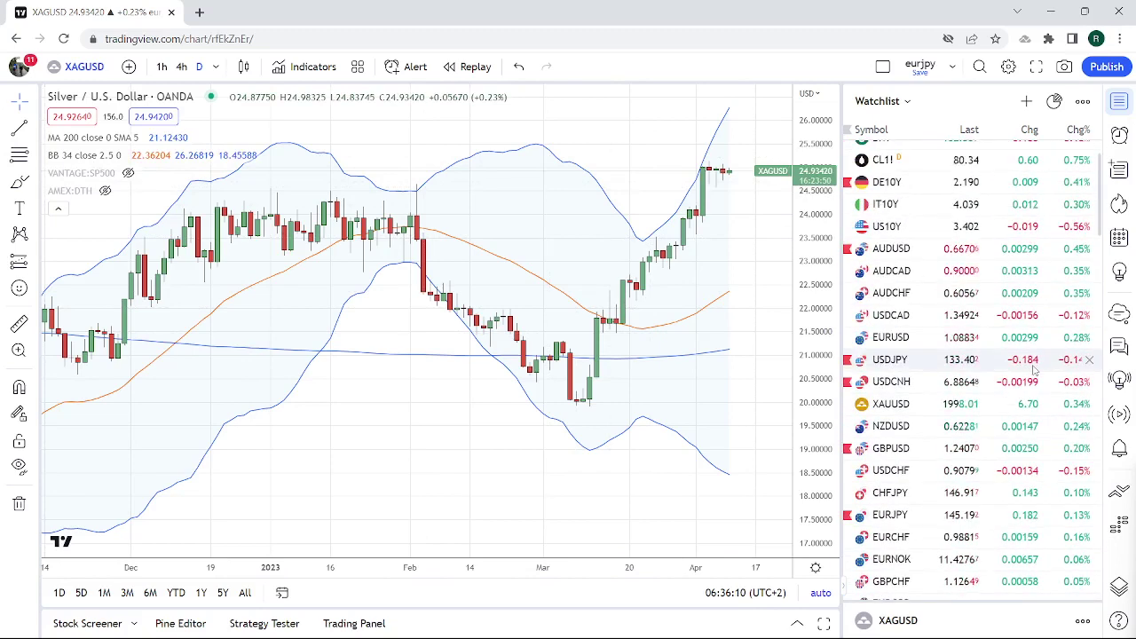
Step: Return the chart to US10Y near 3.402, which brings up a Session disconnected notice
click(888, 227)
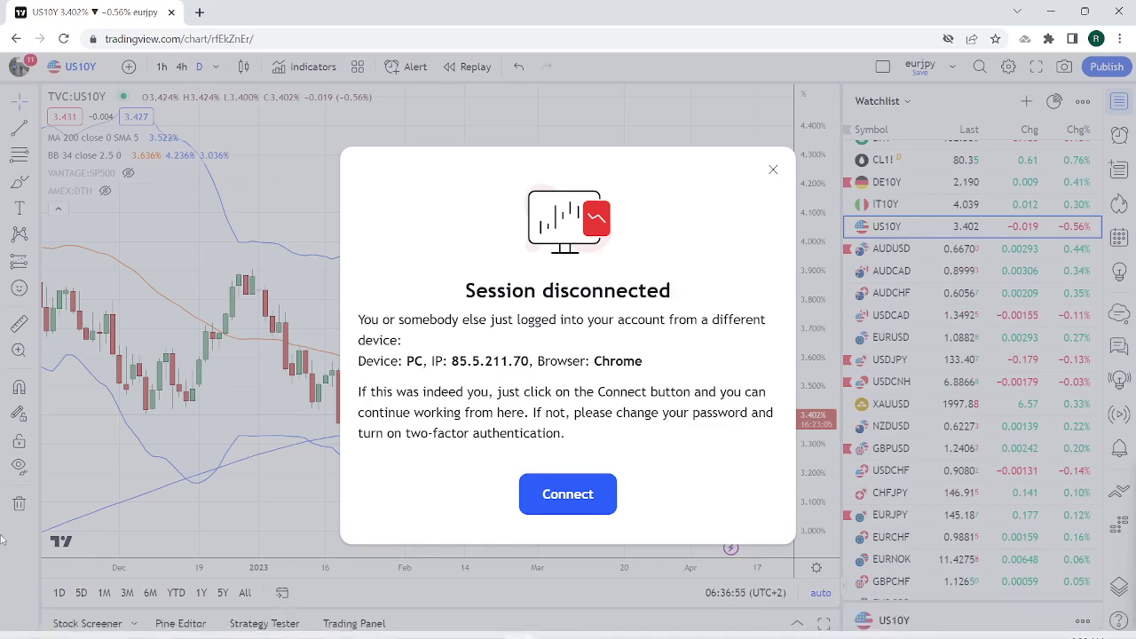
Step: Reconnect the disconnected session so the US10Y daily chart reloads at 3.402
click(552, 493)
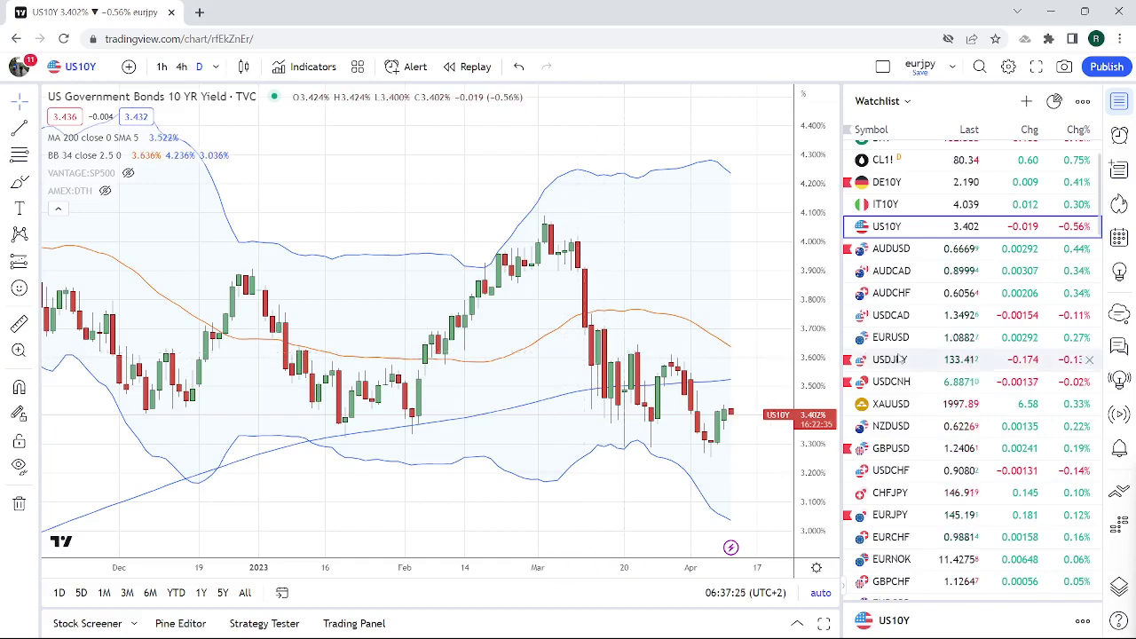
scroll(938, 351, down, 1)
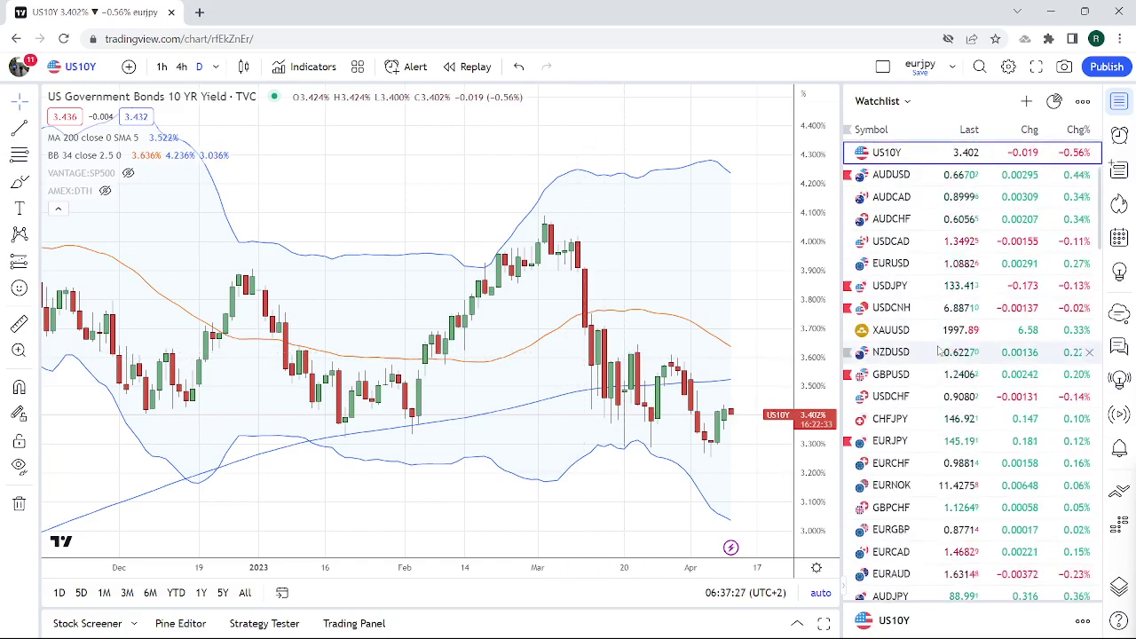
scroll(938, 355, down, 2)
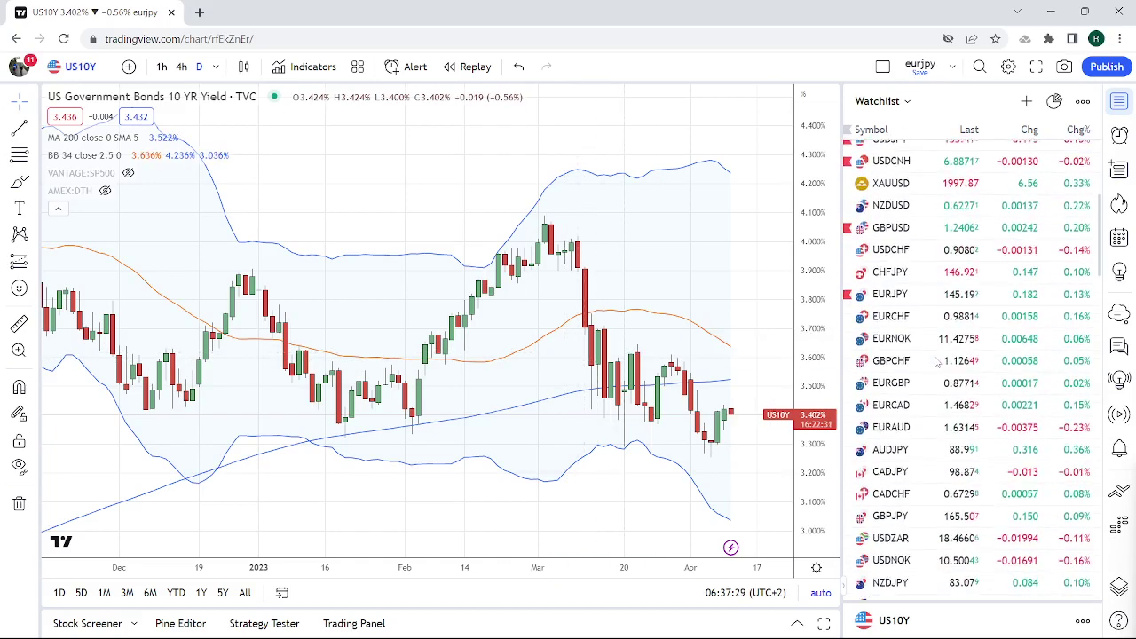
scroll(938, 360, up, 5)
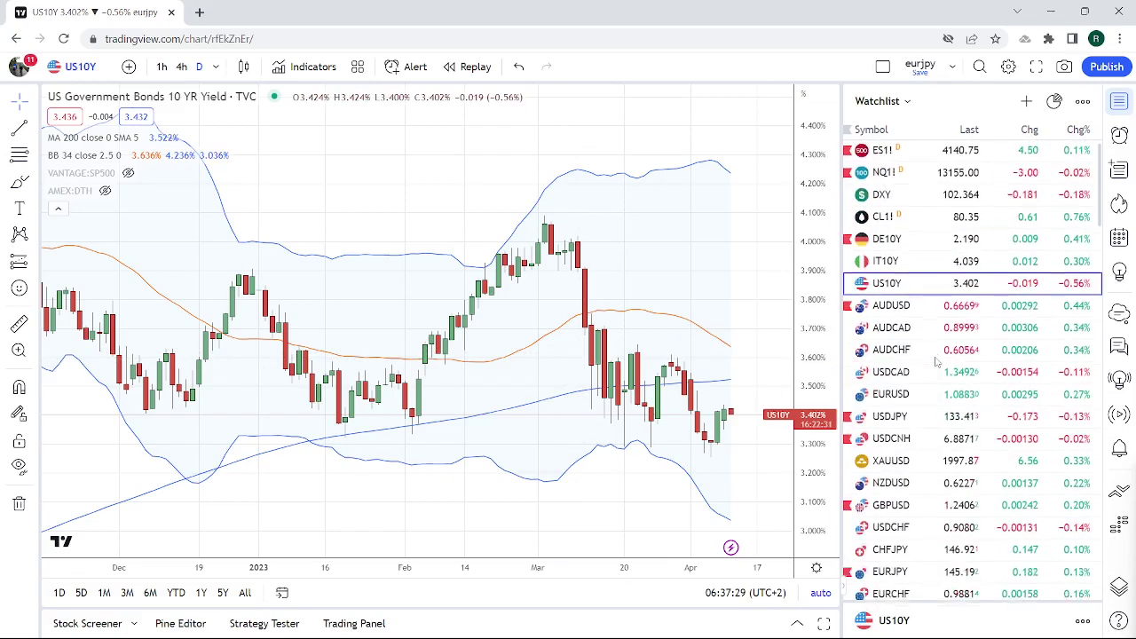
Step: Switch the chart to AUDUSD, trading near 0.6671
click(901, 313)
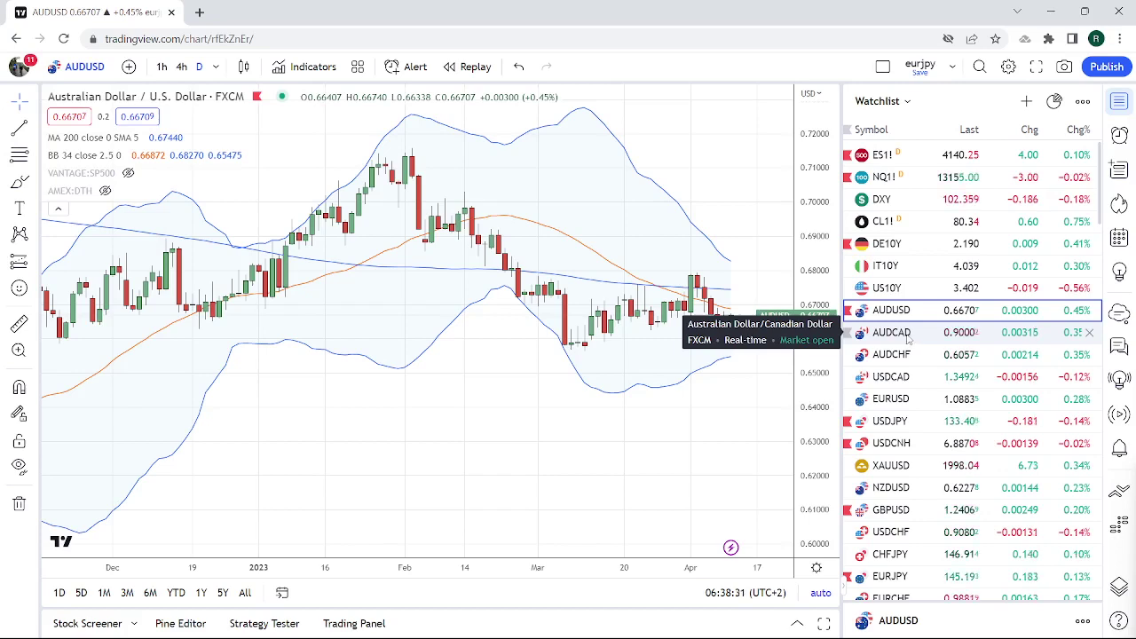
click(908, 338)
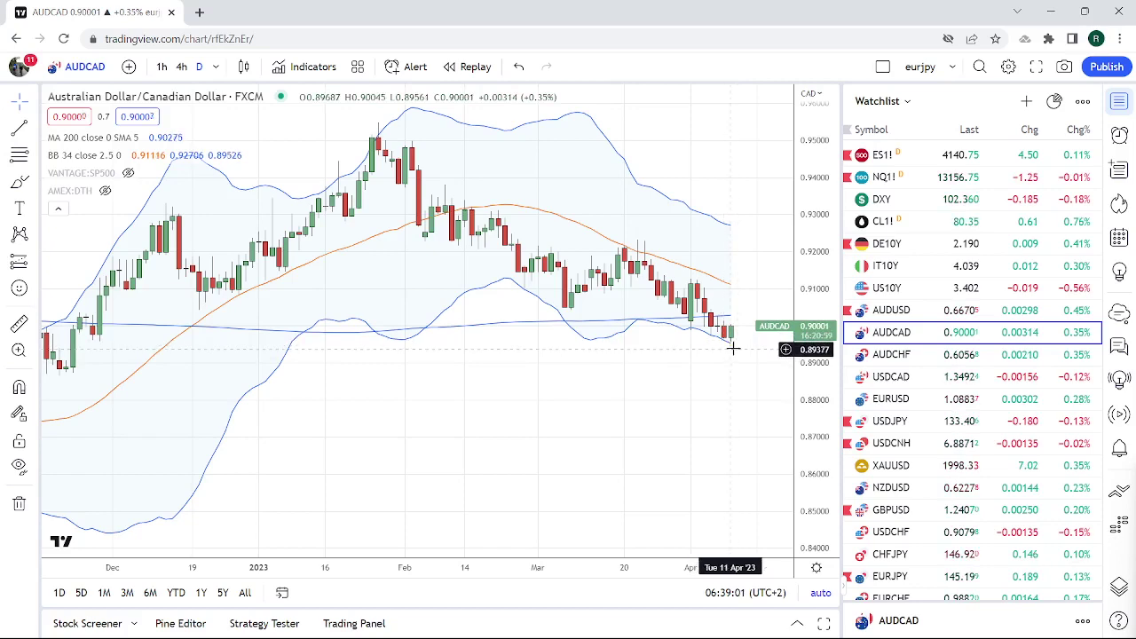
scroll(1006, 401, down, 2)
scroll(999, 402, down, 2)
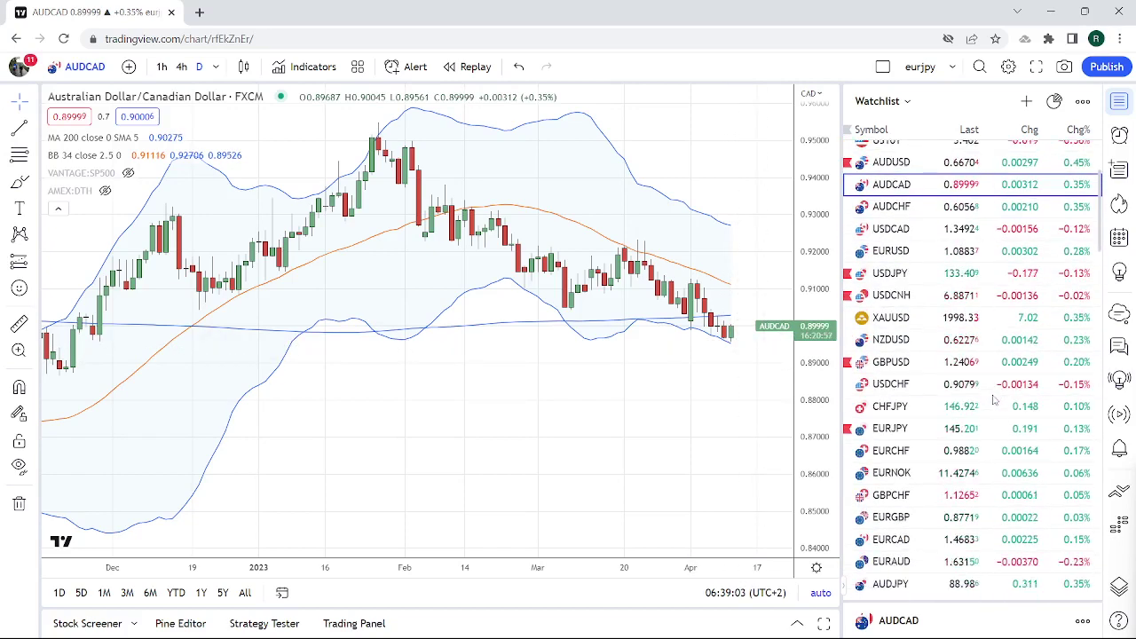
scroll(994, 401, down, 1)
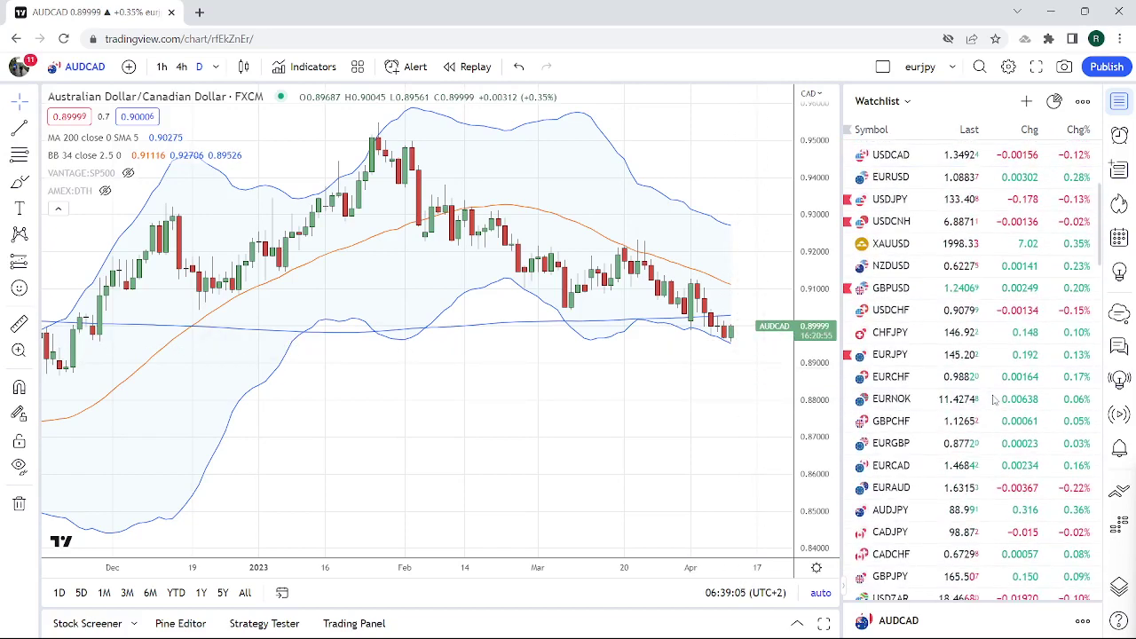
scroll(985, 381, up, 3)
Step: Load CL1! on 4-hour candles and hide its green extended trend line
click(898, 227)
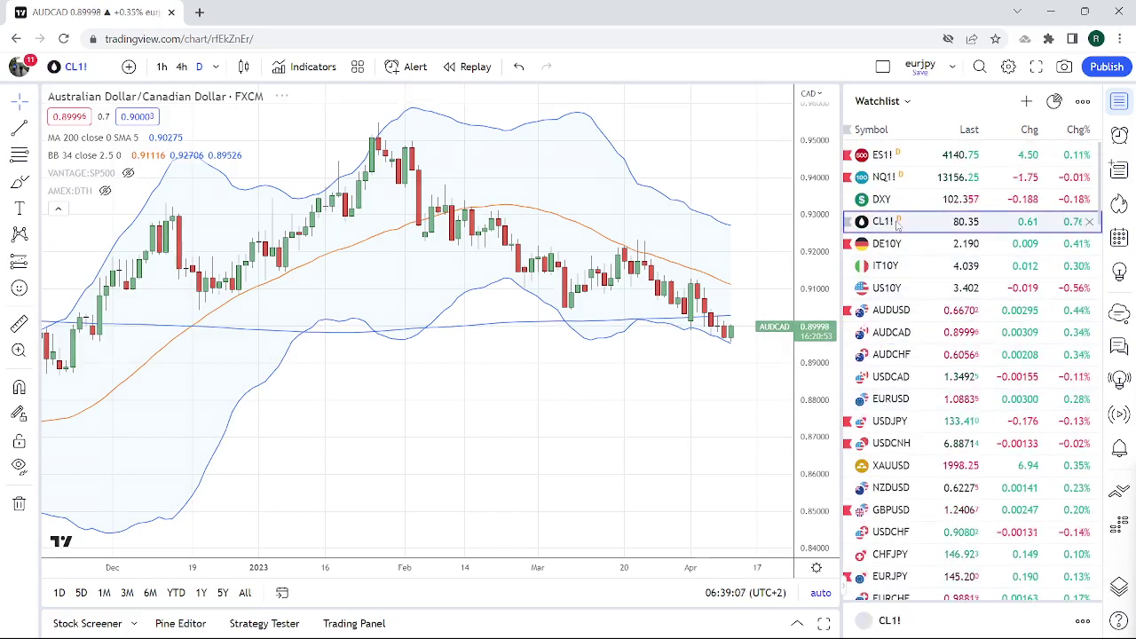
click(181, 66)
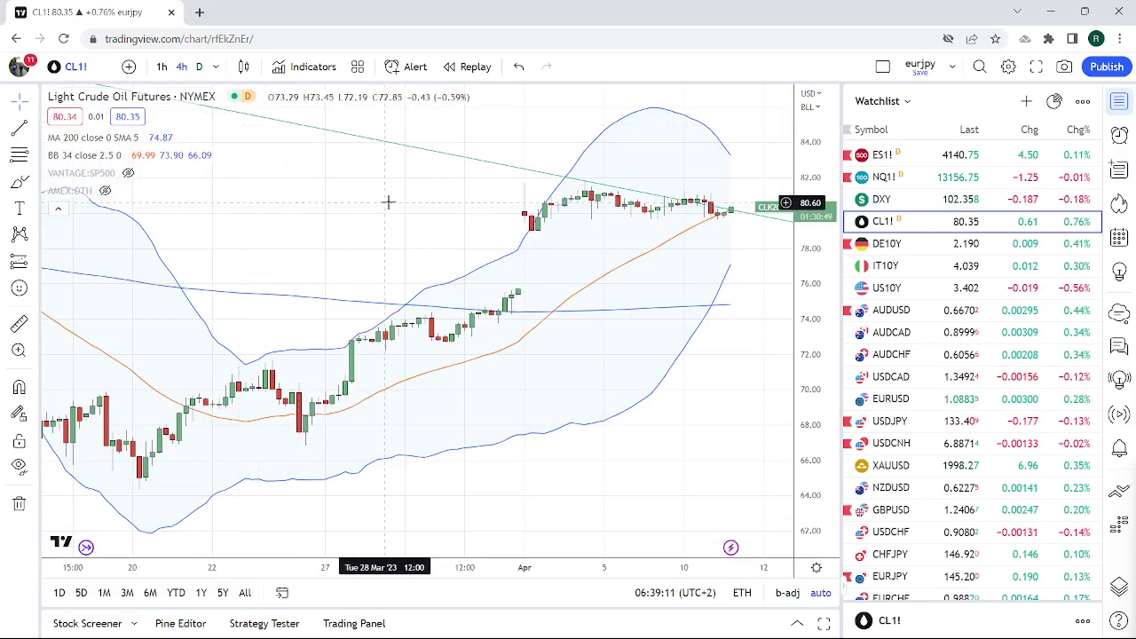
right_click(439, 153)
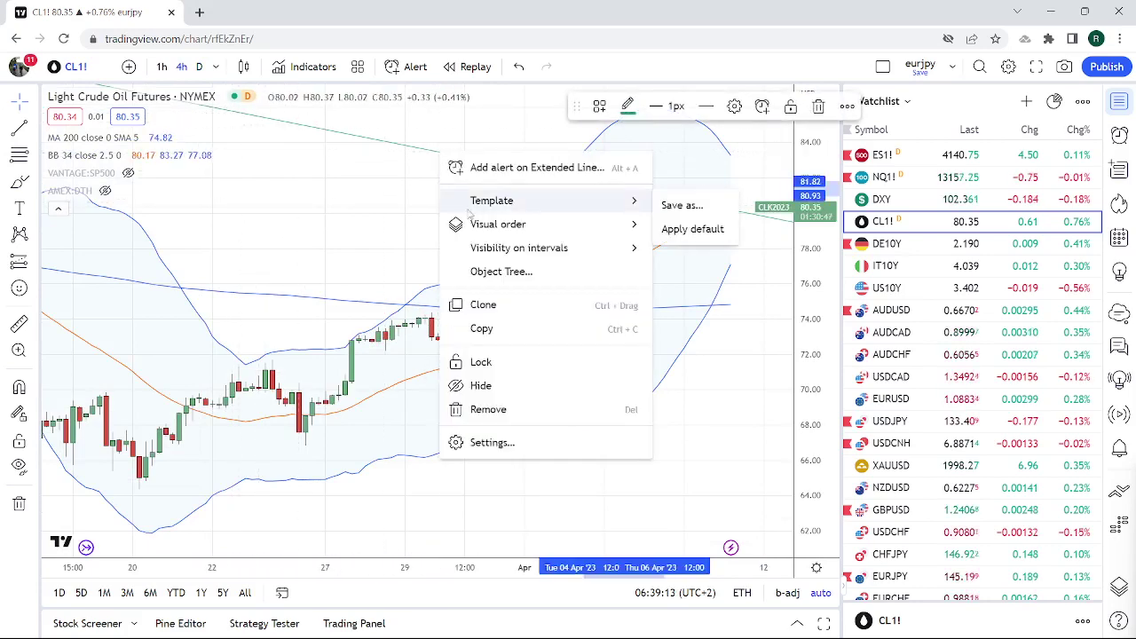
click(484, 385)
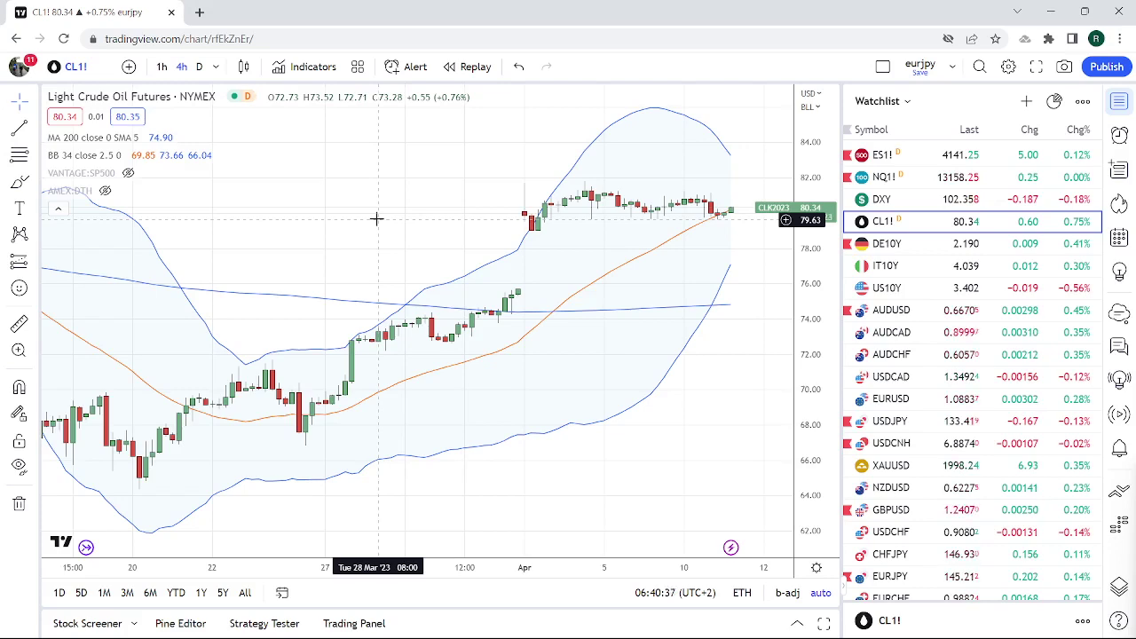
Step: Switch the 4-hour chart to ES1! S&P 500 E-mini futures at 4141.00
click(897, 161)
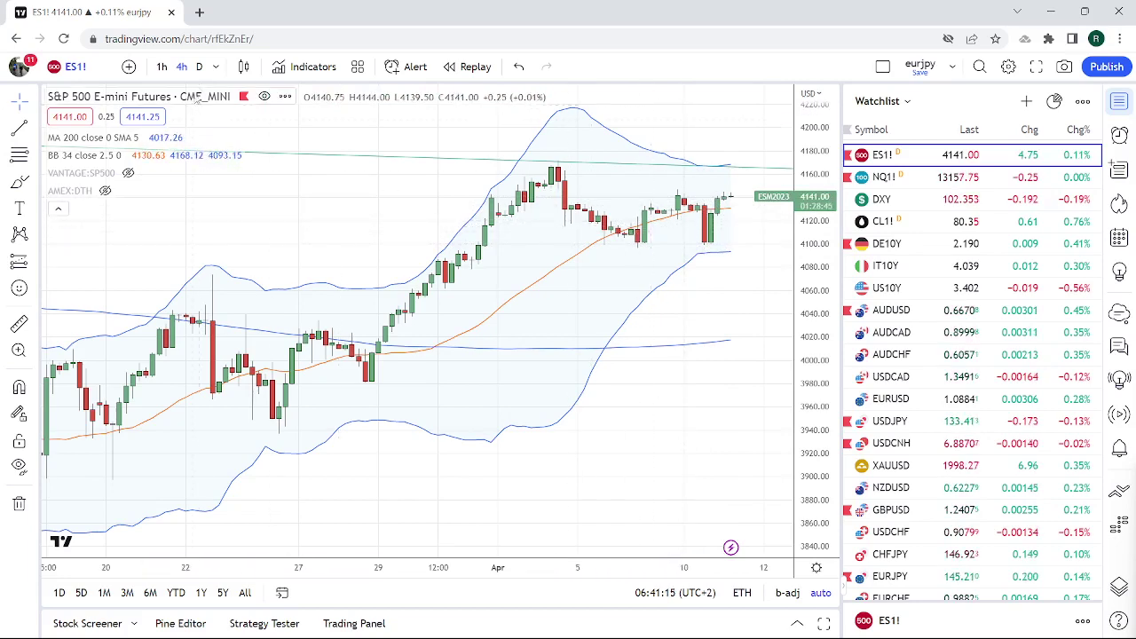
Step: Return ES1! to daily candles, holding at 4141.00 up 0.11%
click(199, 67)
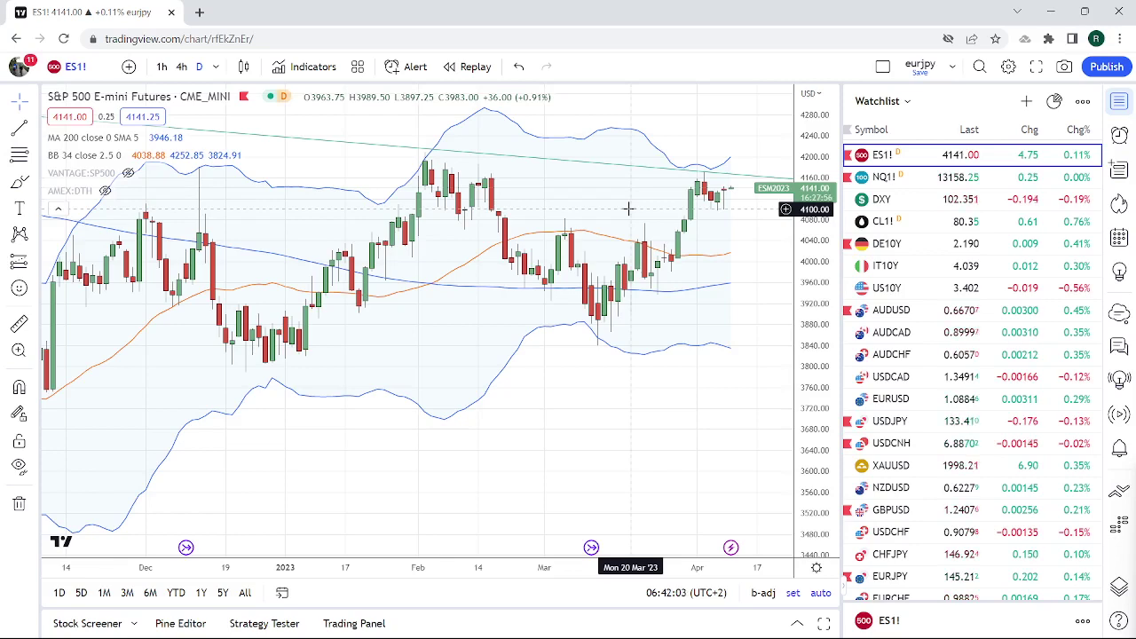
scroll(953, 234, down, 1)
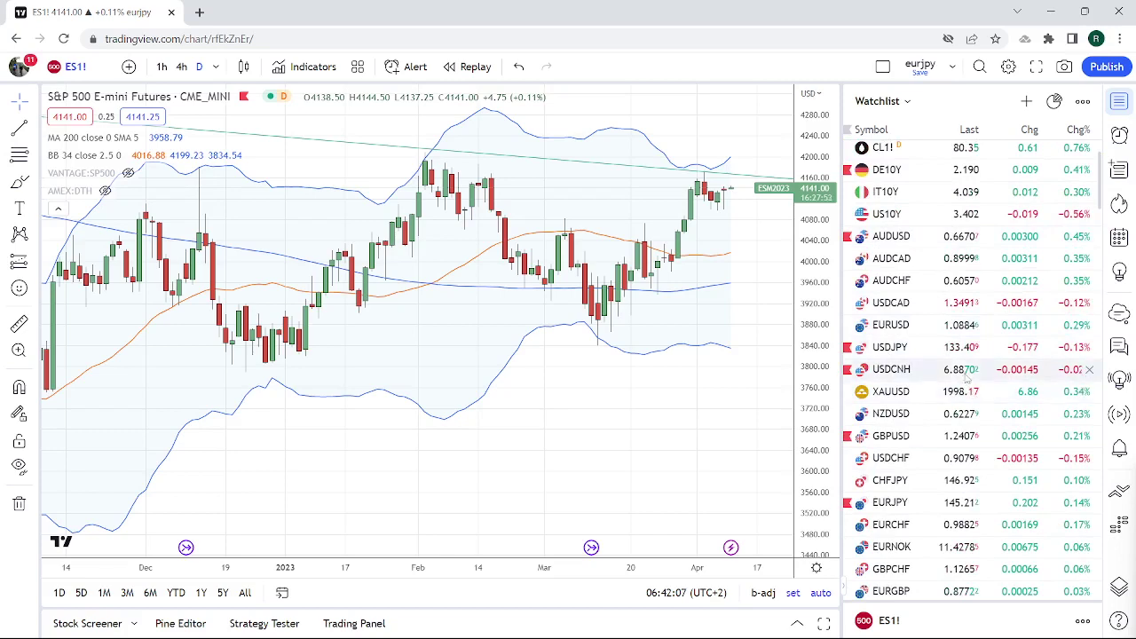
scroll(969, 373, down, 2)
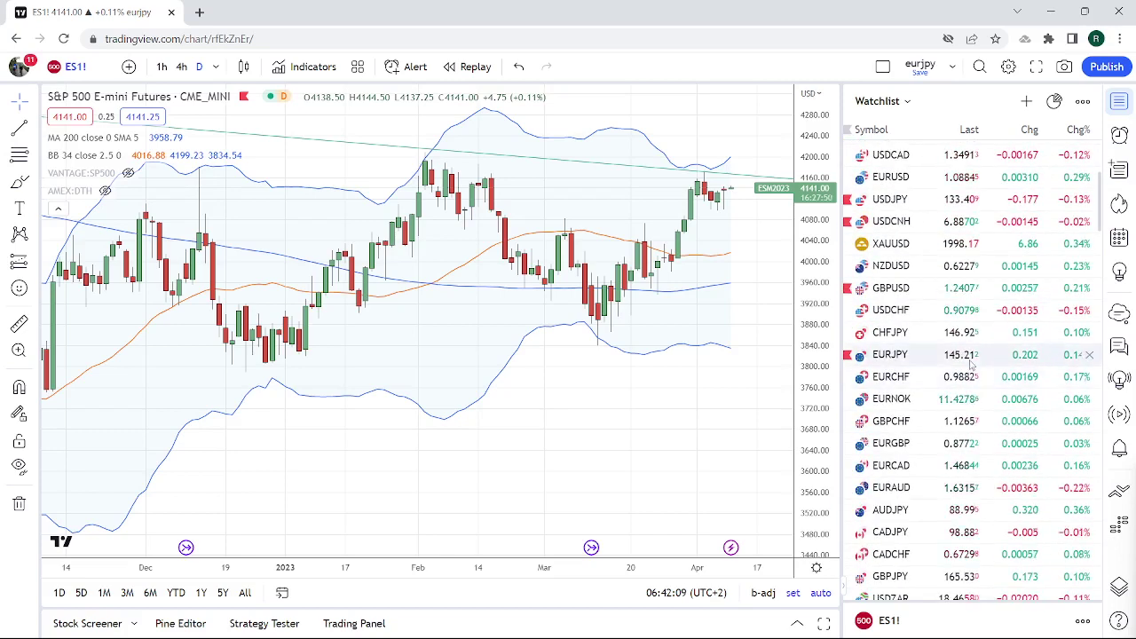
scroll(969, 364, down, 1)
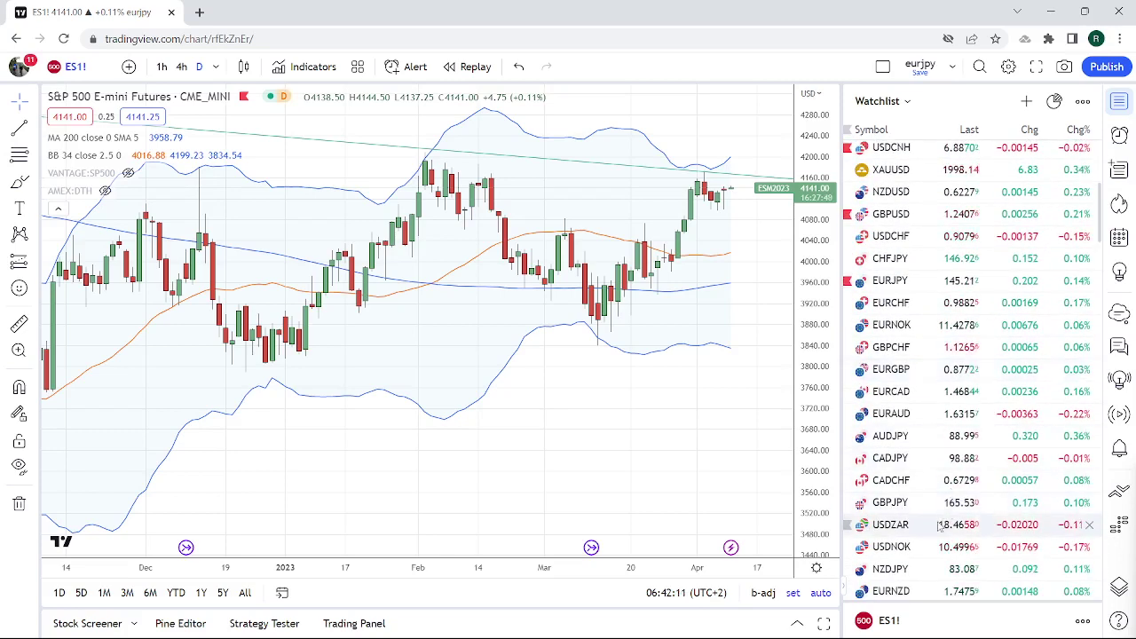
Step: Load the USDZAR daily chart near 18.466 and zoom it out and back in
click(905, 530)
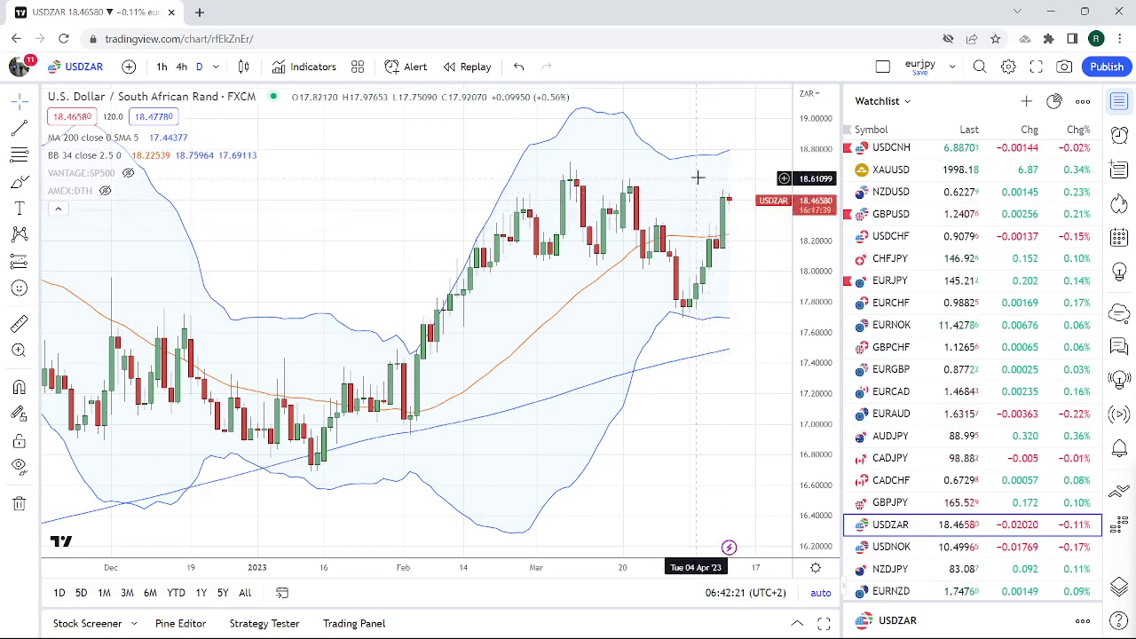
scroll(697, 177, down, 2)
scroll(698, 177, down, 1)
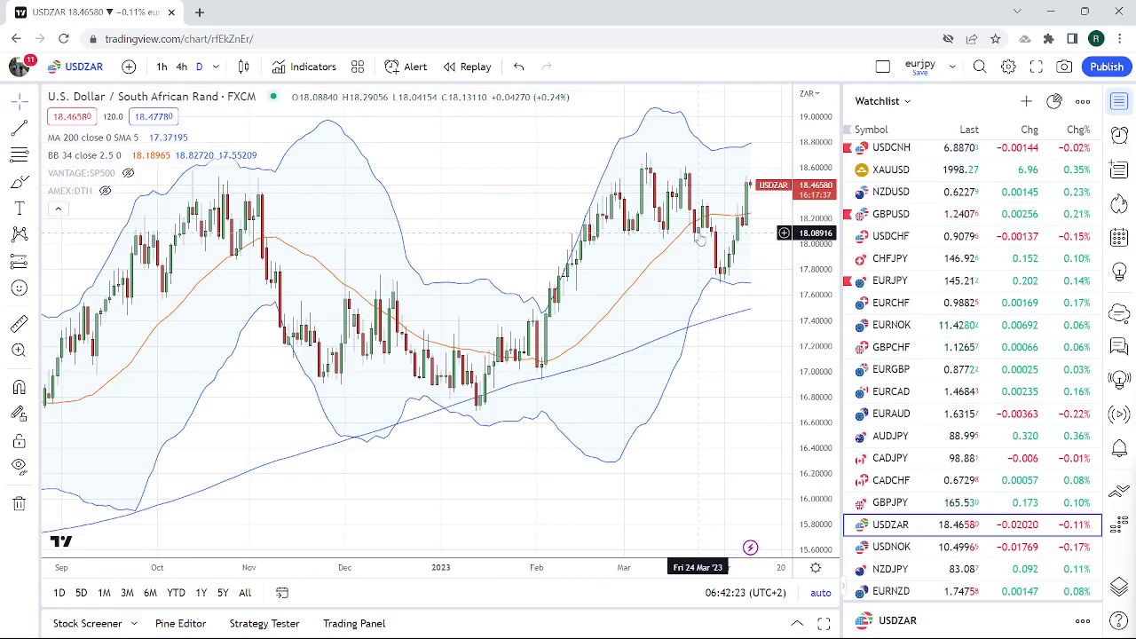
scroll(723, 238, up, 2)
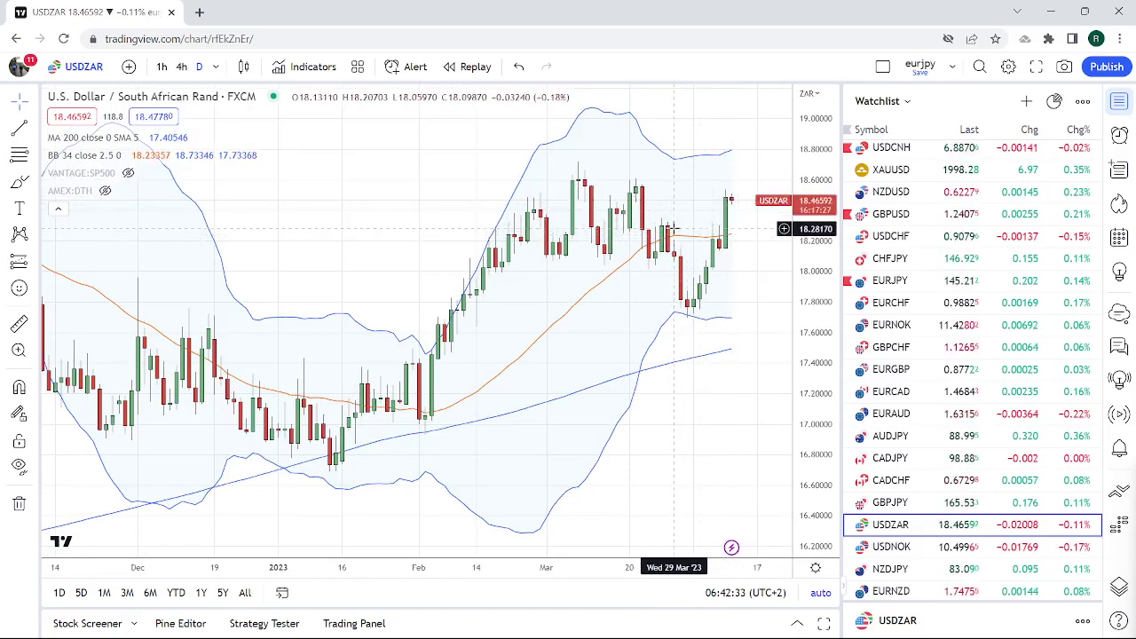
scroll(661, 244, down, 2)
scroll(652, 255, down, 2)
scroll(645, 263, down, 2)
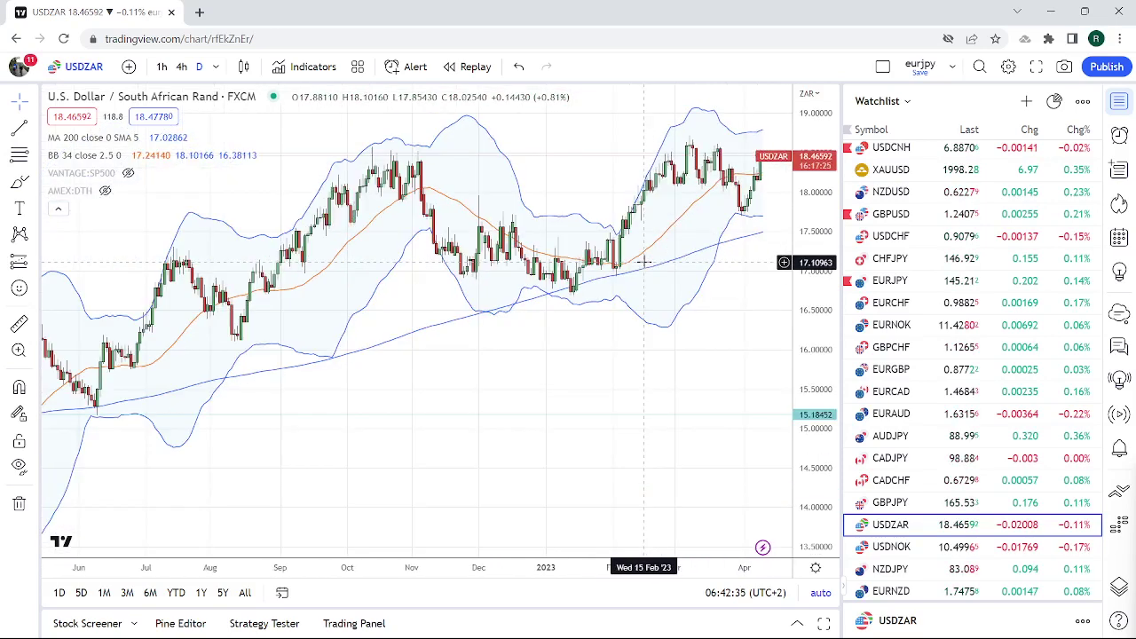
scroll(644, 263, up, 1)
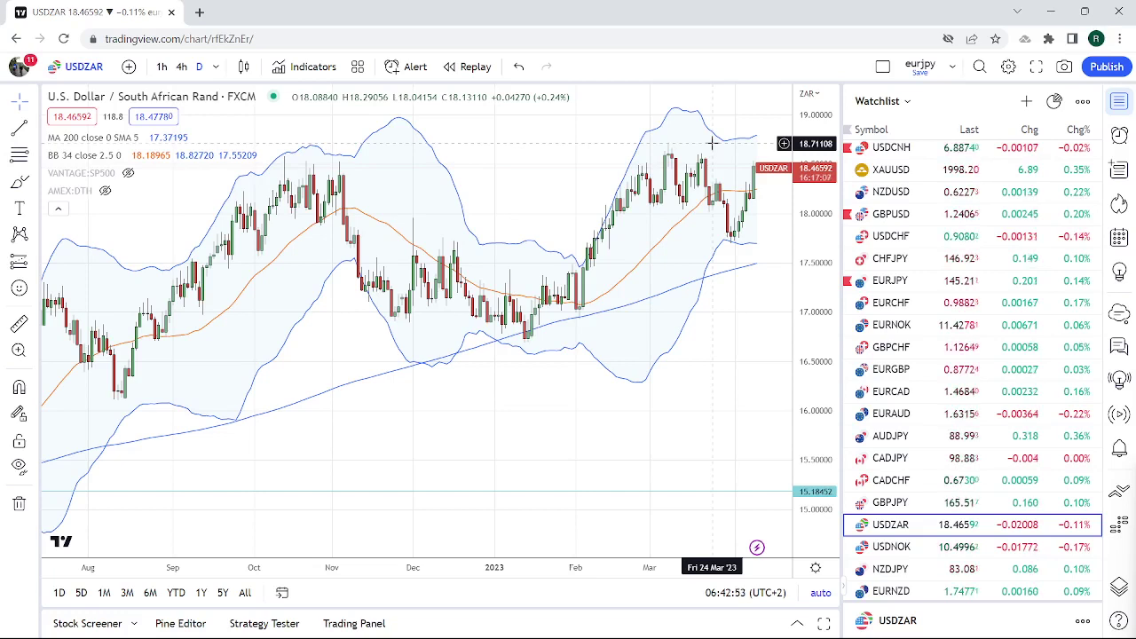
Step: Zoom the USDZAR daily chart in and out to inspect its 200 SMA and Bollinger Bands
scroll(1025, 405, down, 2)
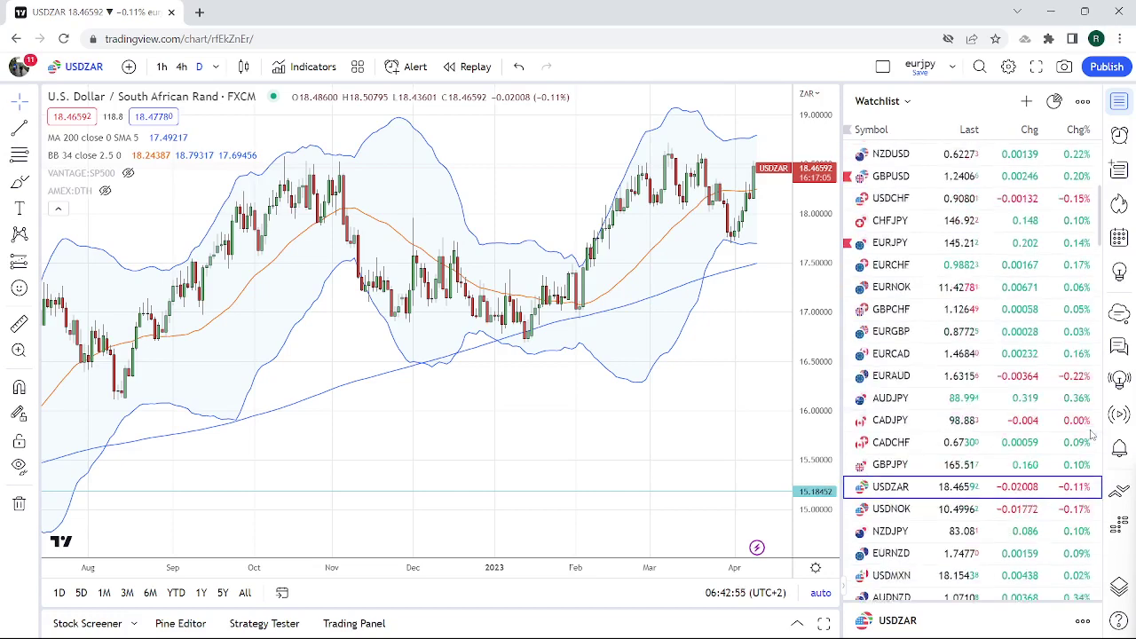
scroll(1020, 406, up, 1)
scroll(1003, 405, up, 3)
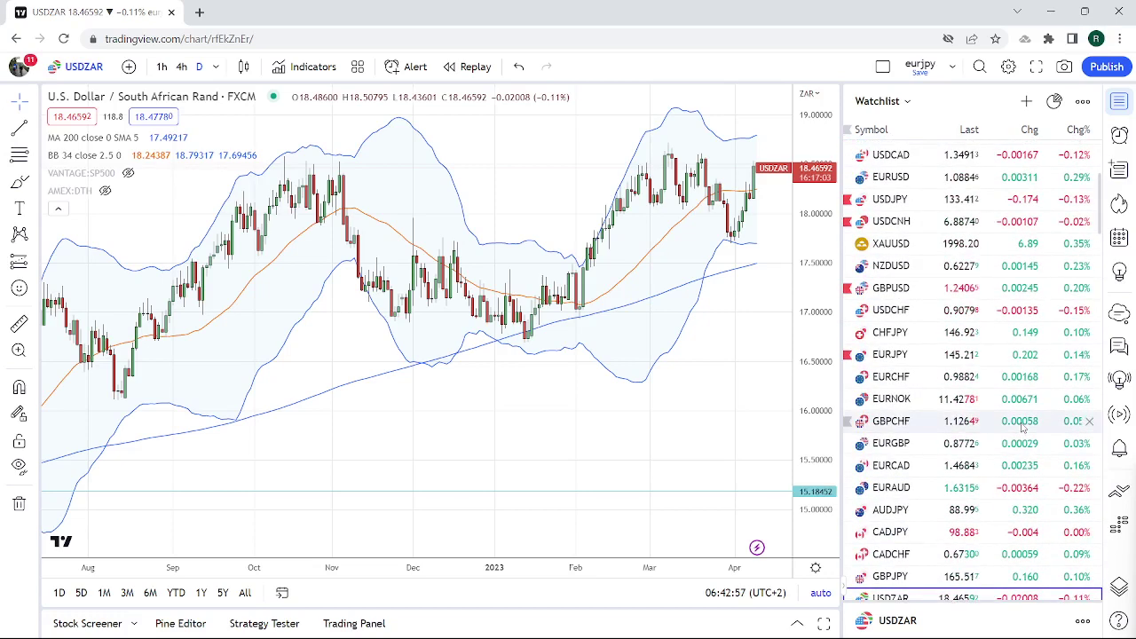
scroll(990, 408, up, 2)
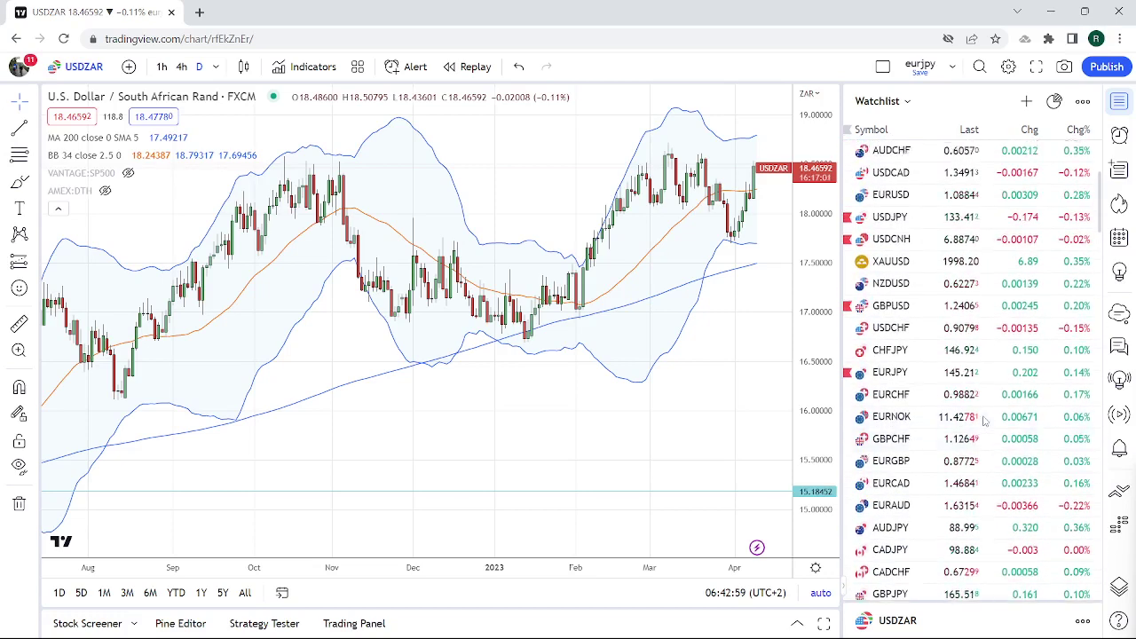
scroll(985, 419, up, 4)
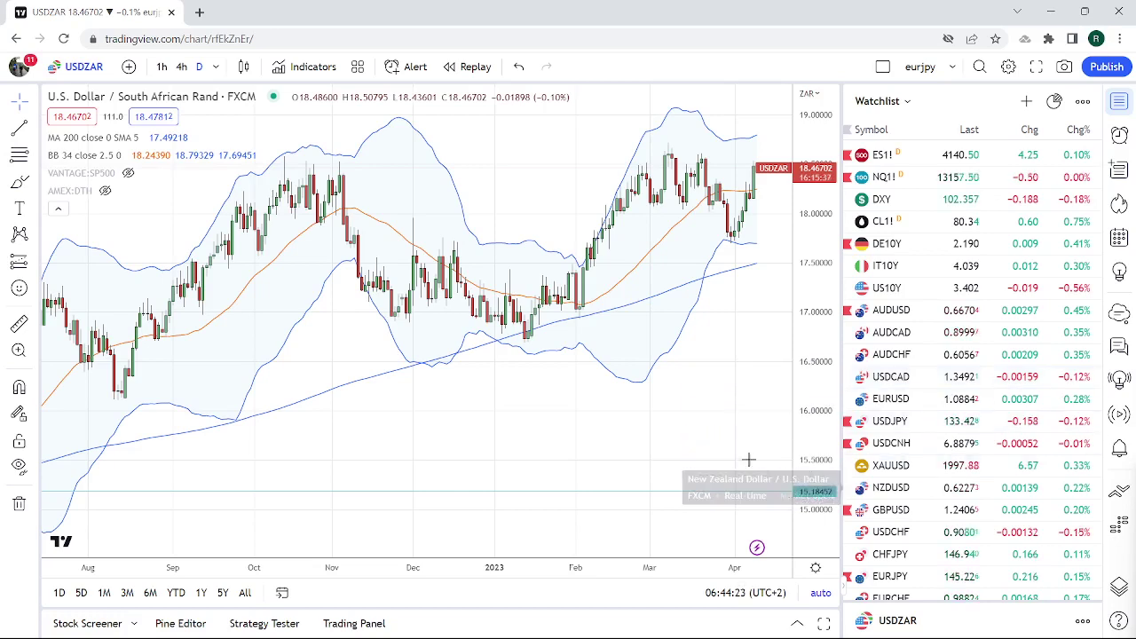
Step: Zoom in and out on the USDZAR chart to review the rand's price action
scroll(569, 433, up, 2)
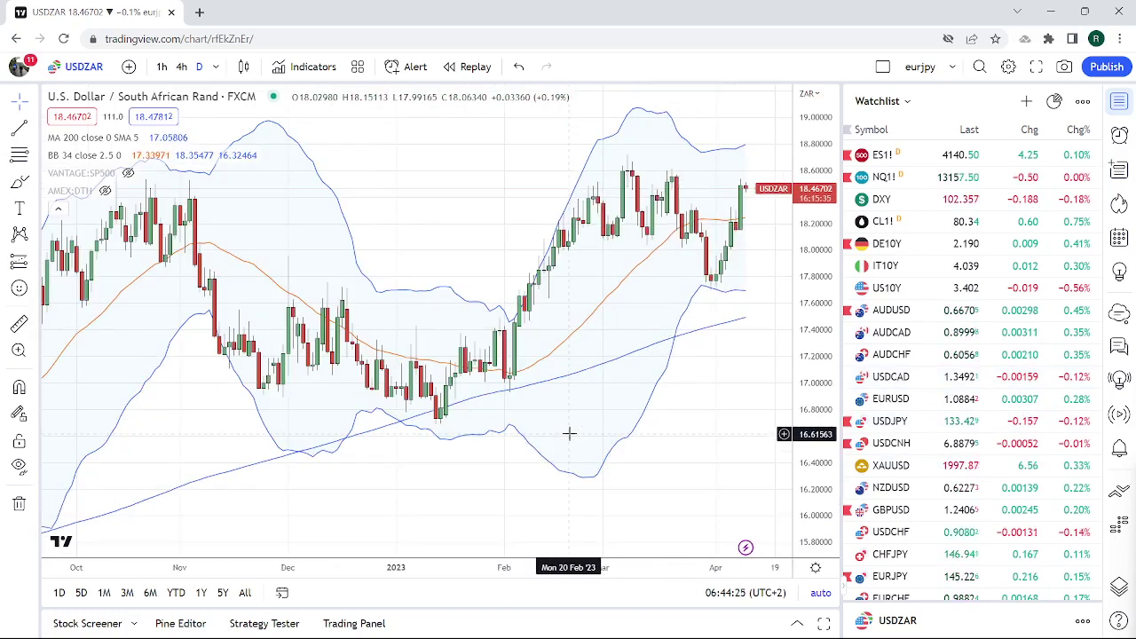
scroll(569, 433, down, 1)
scroll(569, 433, down, 1)
scroll(568, 433, down, 1)
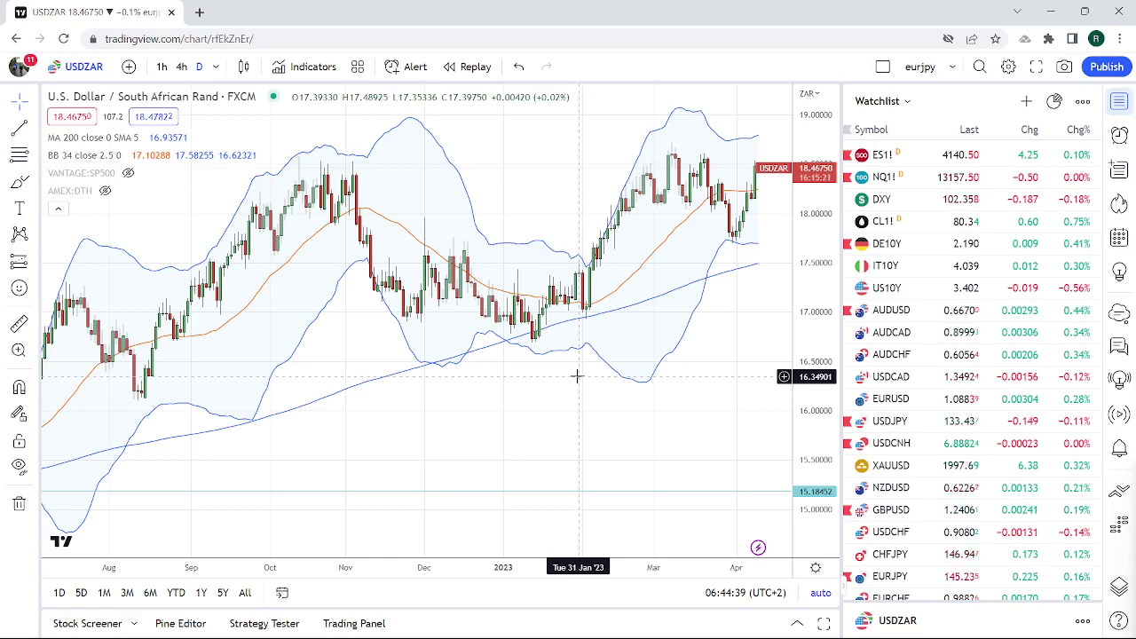
Step: Switch the chart to Apple (AAPL) from further down the watchlist
scroll(967, 431, down, 1)
scroll(967, 430, down, 5)
scroll(968, 430, down, 2)
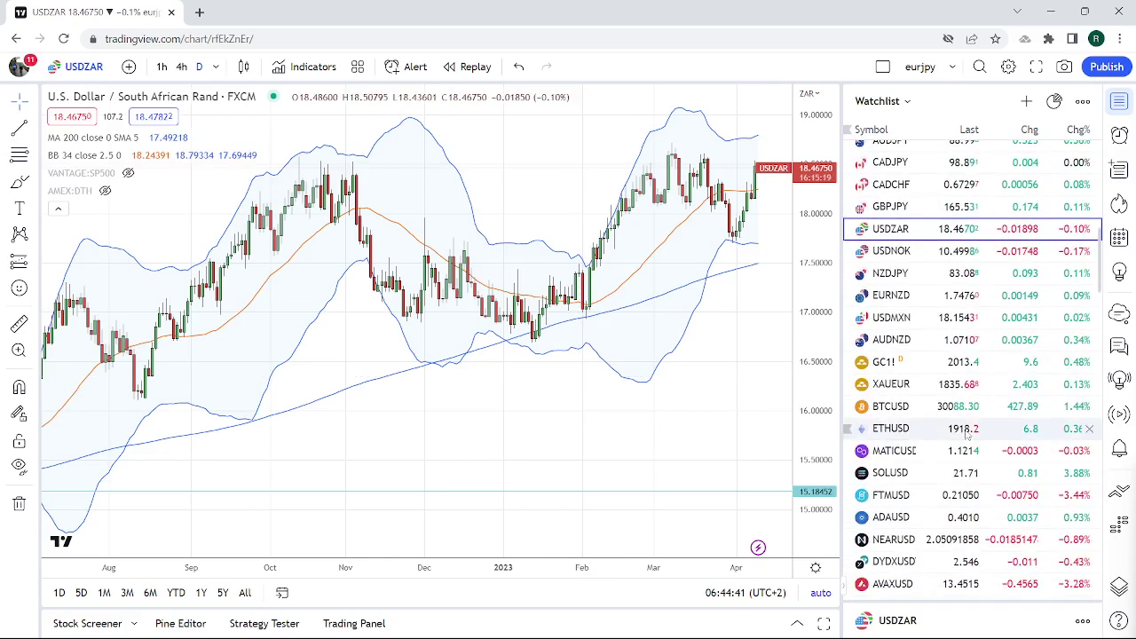
scroll(967, 431, down, 3)
scroll(967, 432, up, 3)
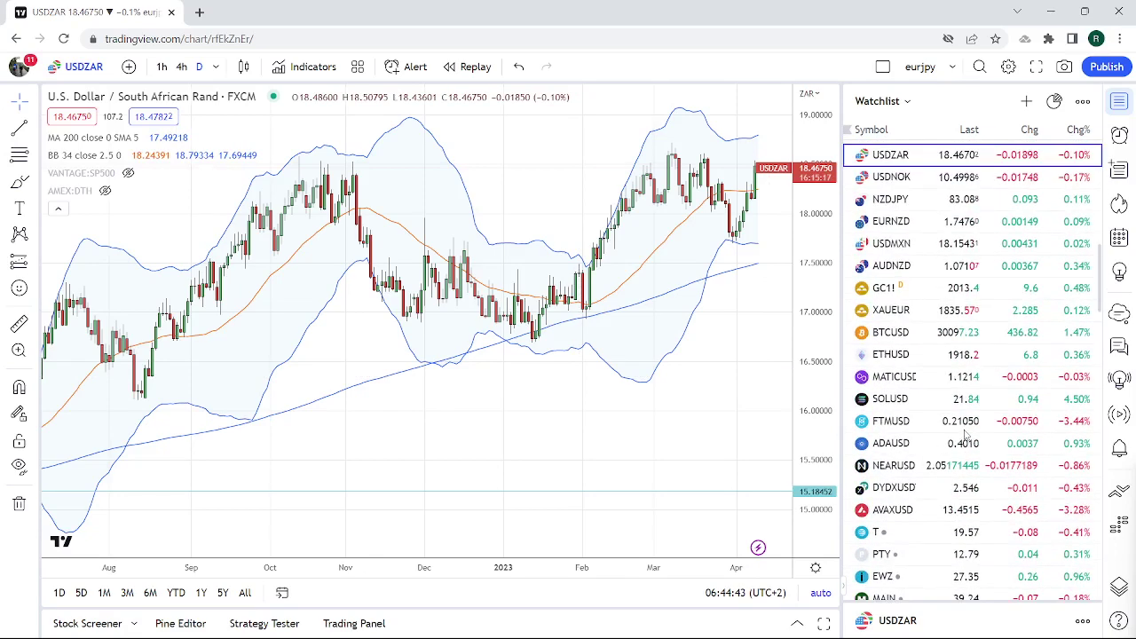
scroll(966, 432, up, 3)
scroll(966, 432, down, 4)
scroll(966, 432, down, 5)
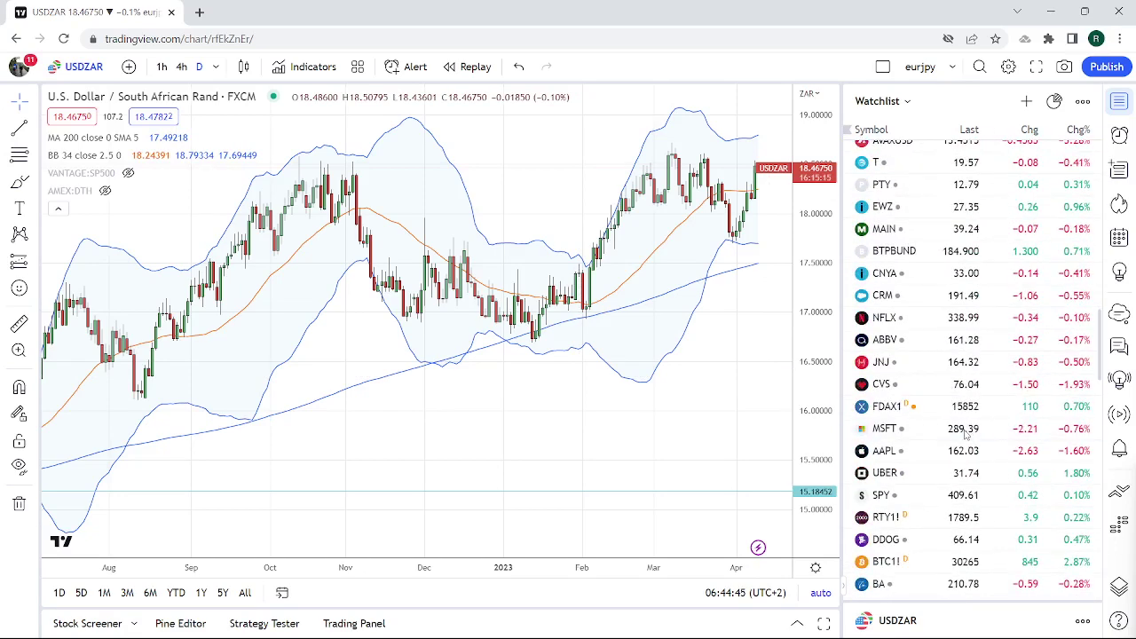
scroll(959, 336, down, 3)
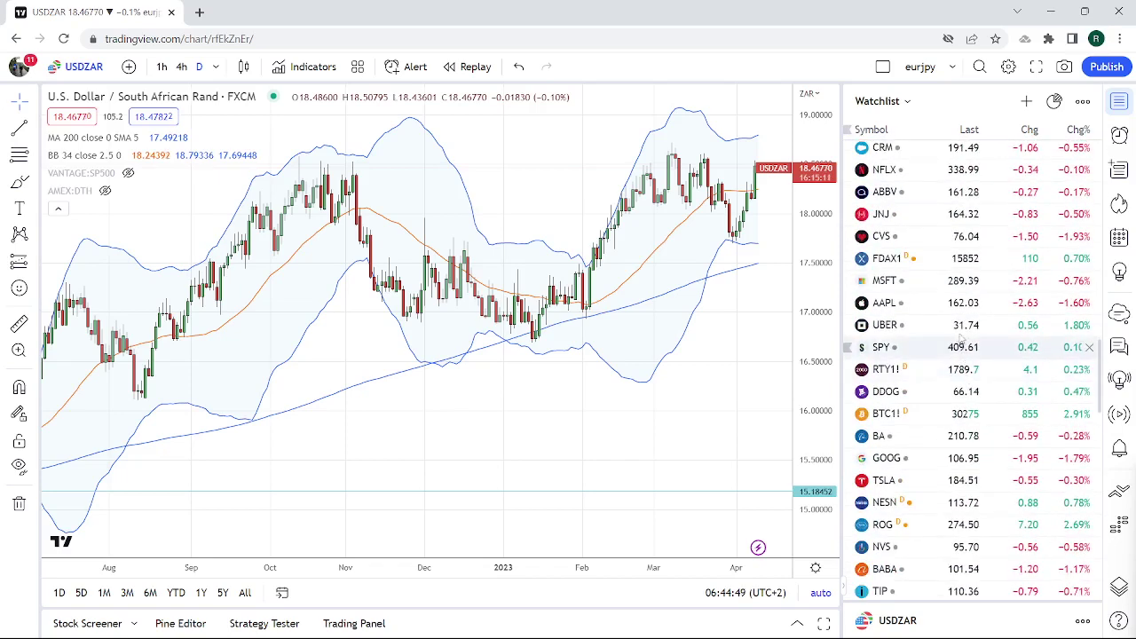
click(949, 305)
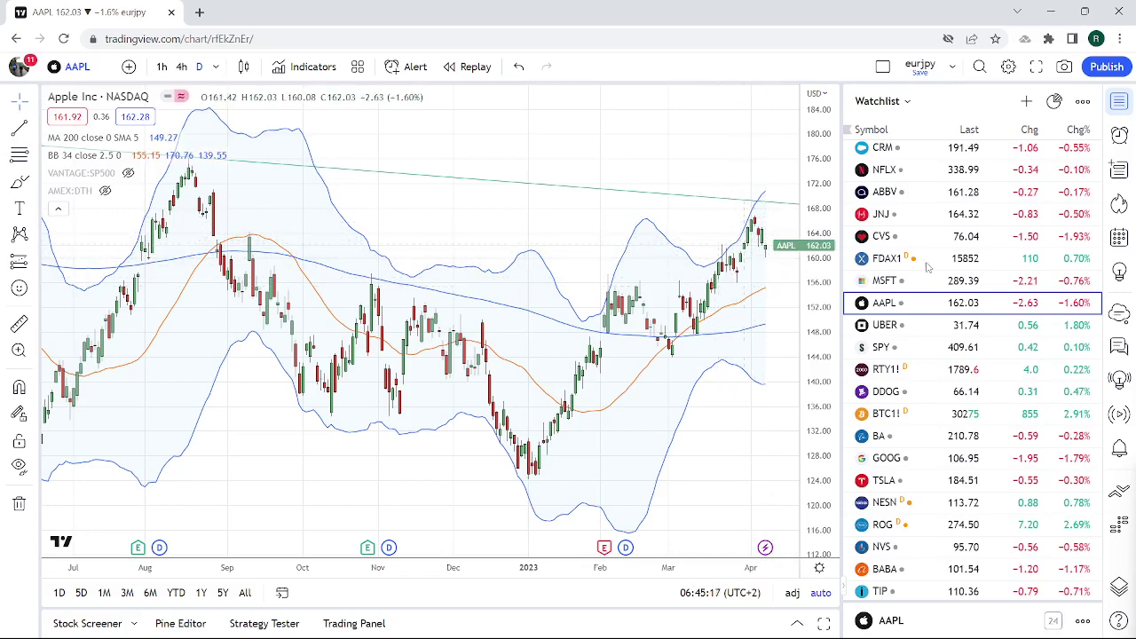
scroll(961, 280, down, 3)
scroll(960, 280, down, 1)
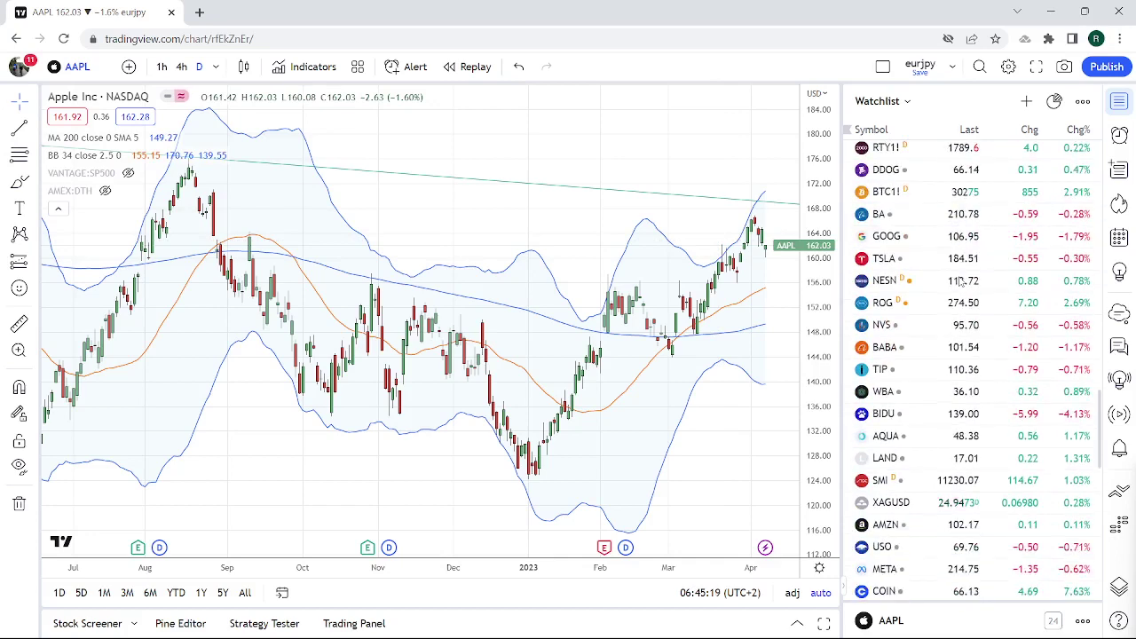
scroll(960, 280, down, 2)
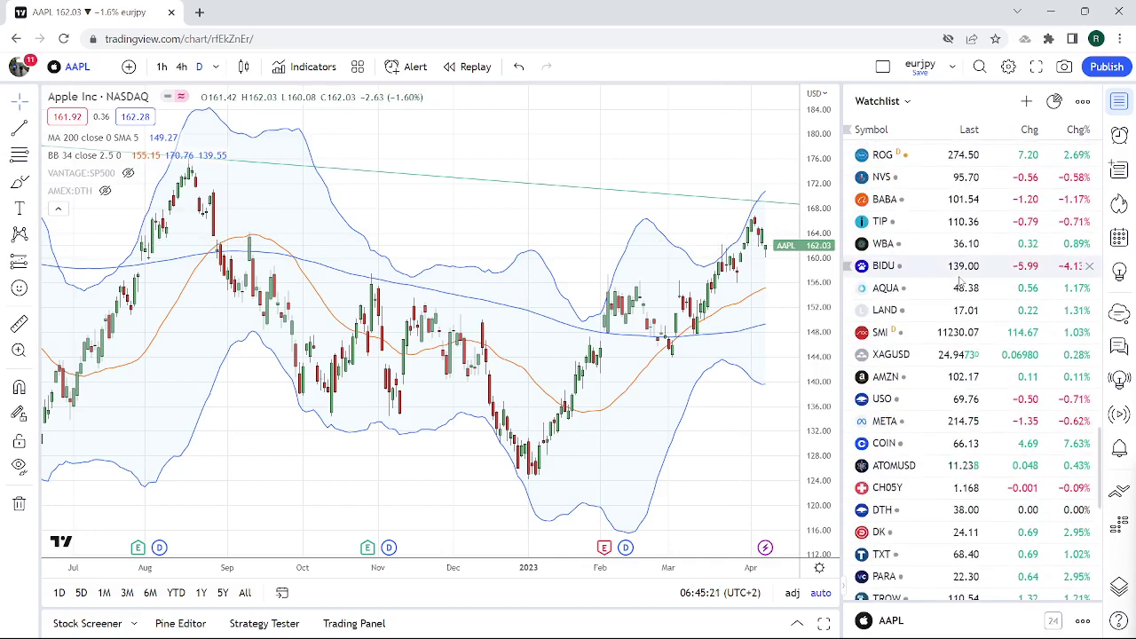
scroll(960, 280, up, 1)
scroll(960, 281, up, 2)
scroll(960, 280, down, 3)
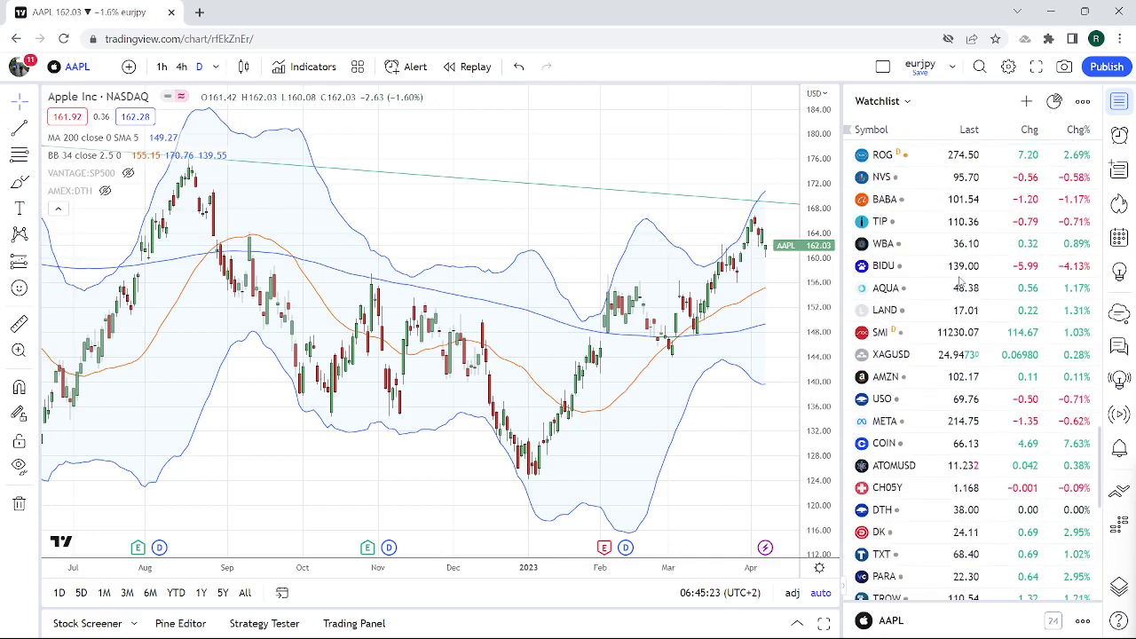
scroll(960, 280, down, 1)
scroll(960, 280, down, 1)
scroll(960, 281, down, 1)
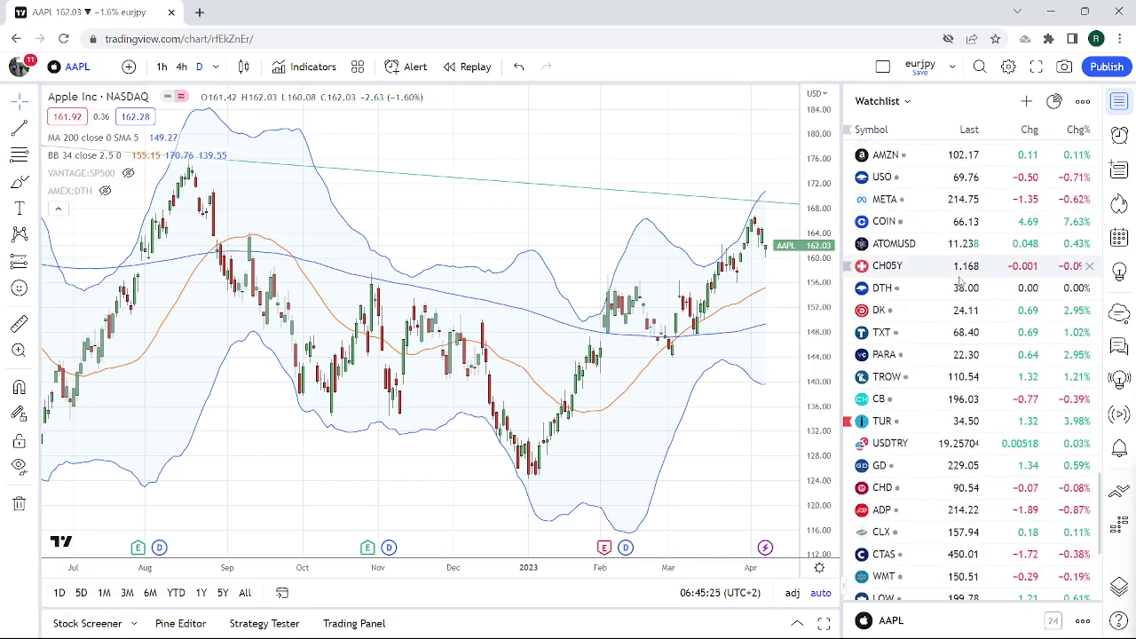
scroll(960, 280, down, 1)
Step: Load the Walmart (WMT) daily chart and zoom in and out to inspect its 200 SMA and Bollinger Bands
click(892, 502)
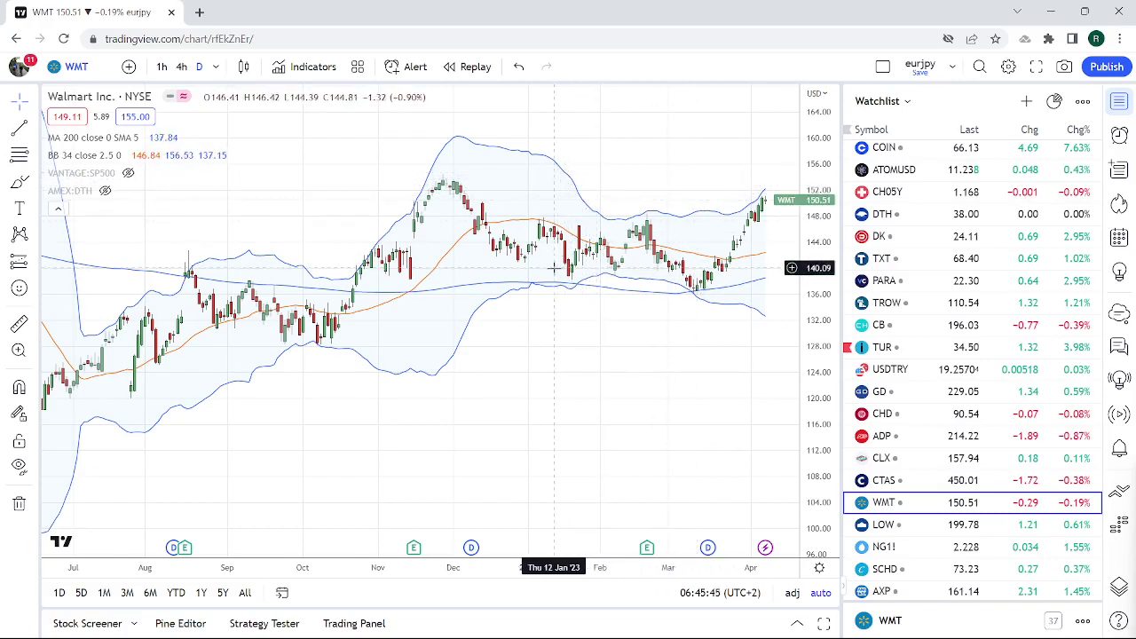
scroll(553, 268, down, 3)
scroll(553, 268, up, 2)
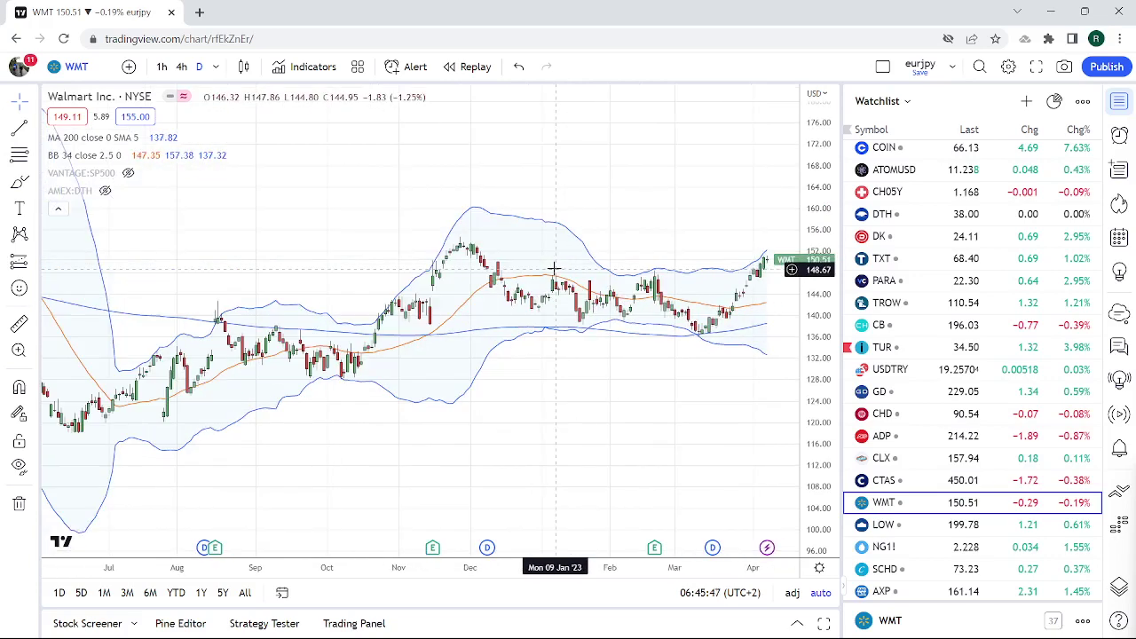
scroll(555, 269, up, 2)
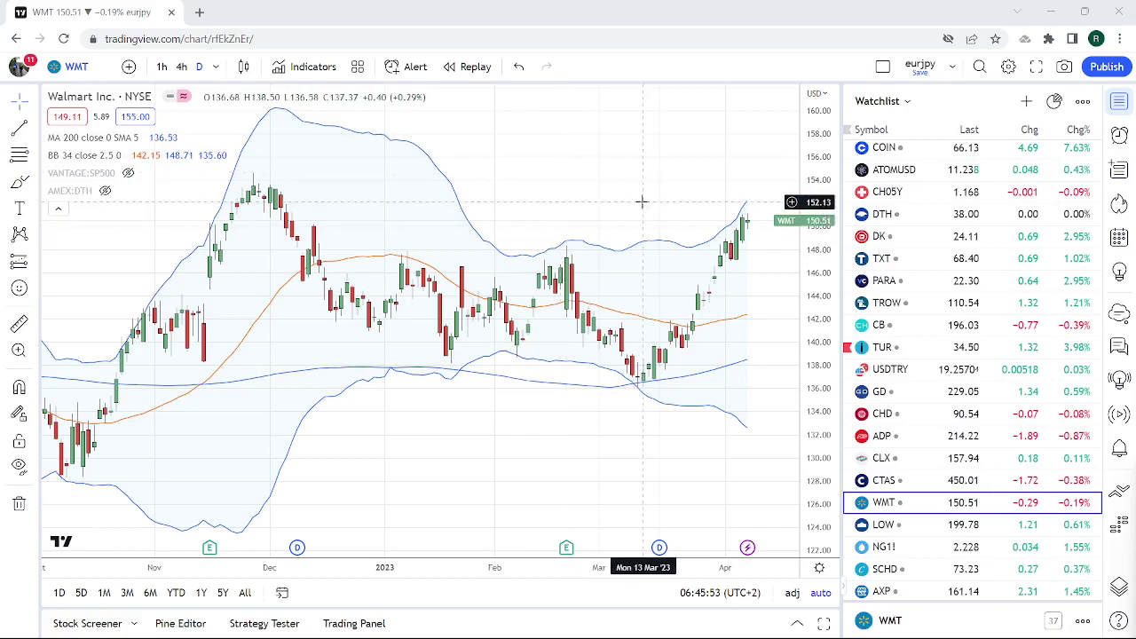
scroll(630, 204, down, 2)
scroll(621, 205, down, 3)
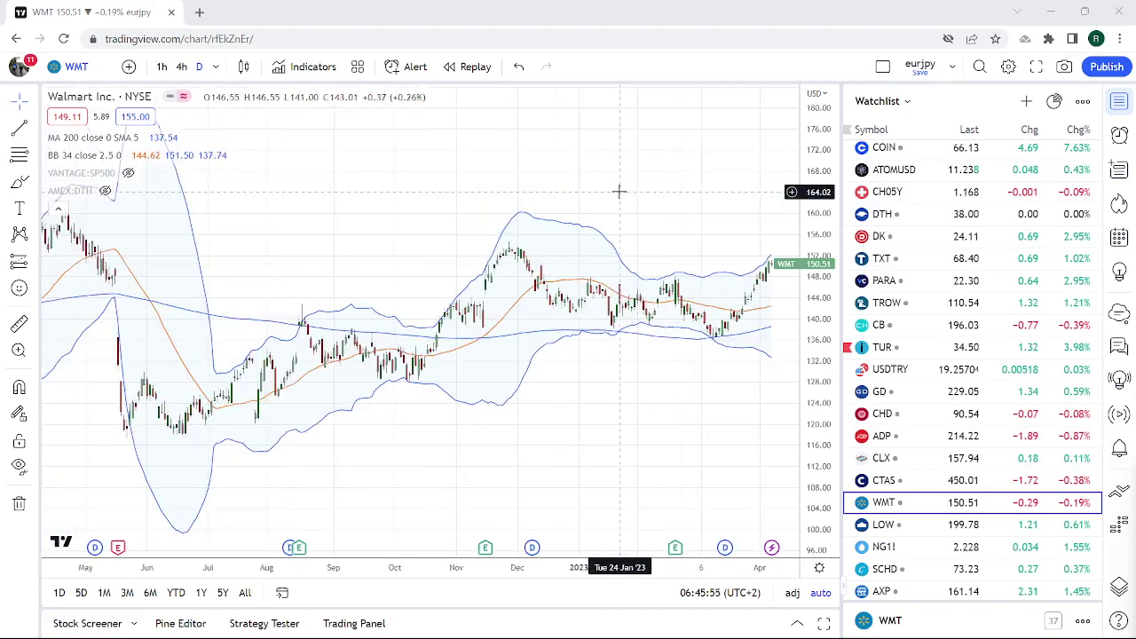
scroll(615, 207, up, 1)
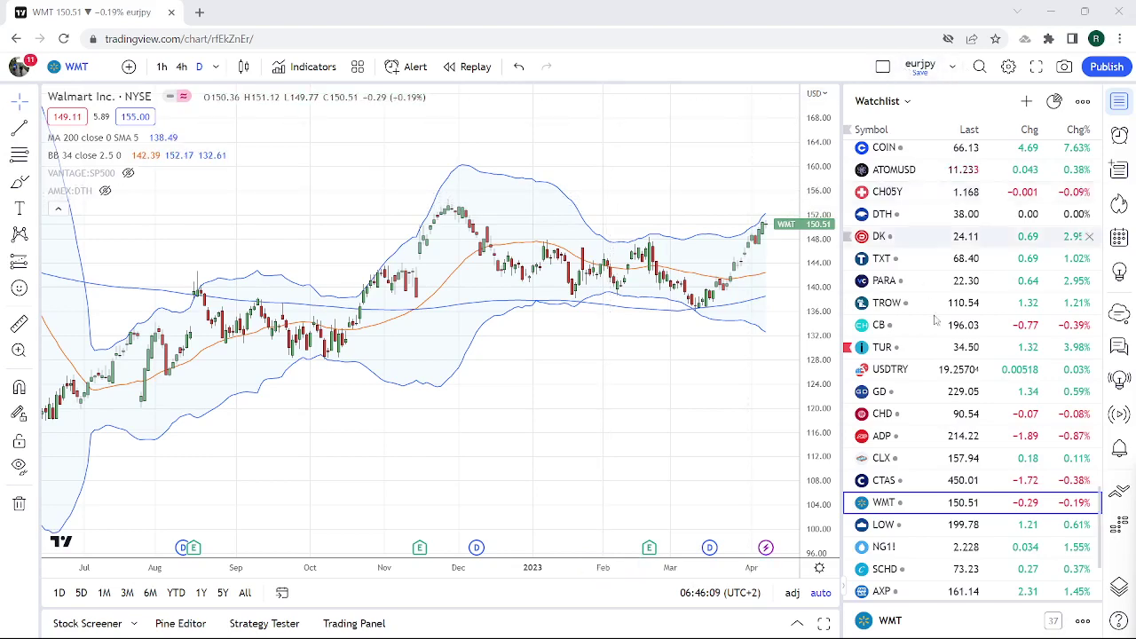
scroll(946, 323, up, 3)
scroll(946, 323, up, 4)
scroll(946, 323, up, 4)
scroll(946, 323, up, 3)
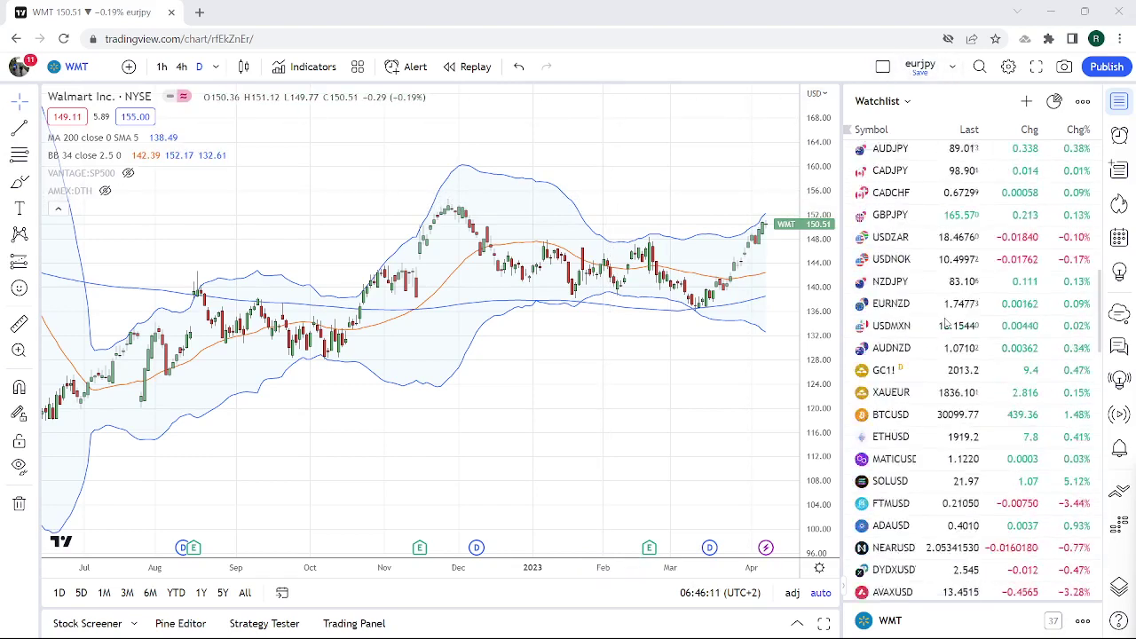
scroll(946, 323, up, 4)
scroll(946, 323, up, 4)
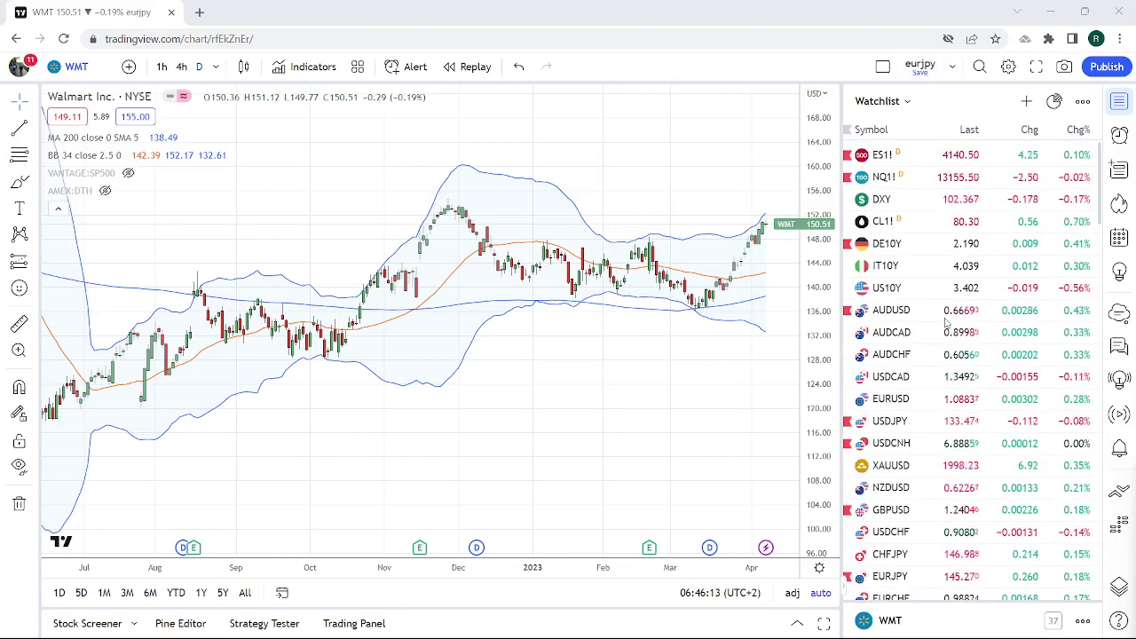